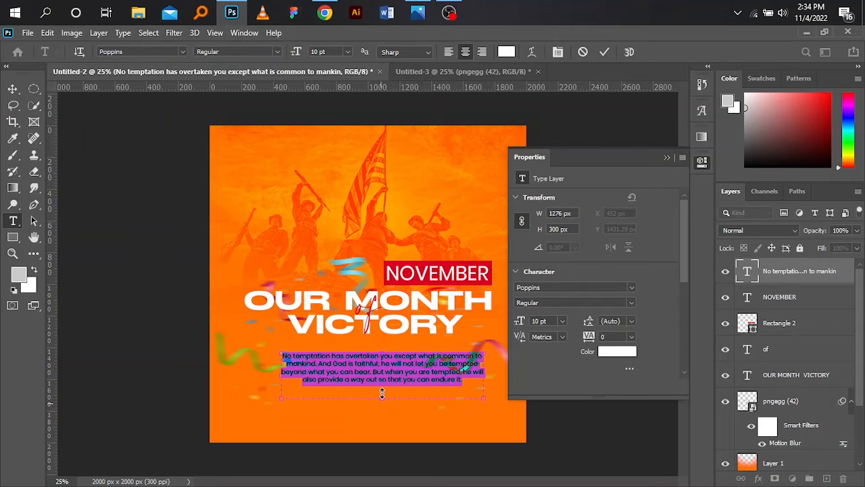
Step: Shorten the Bible verse text box to end just below its last line and commit the text
drag(379, 396, 382, 385)
click(667, 159)
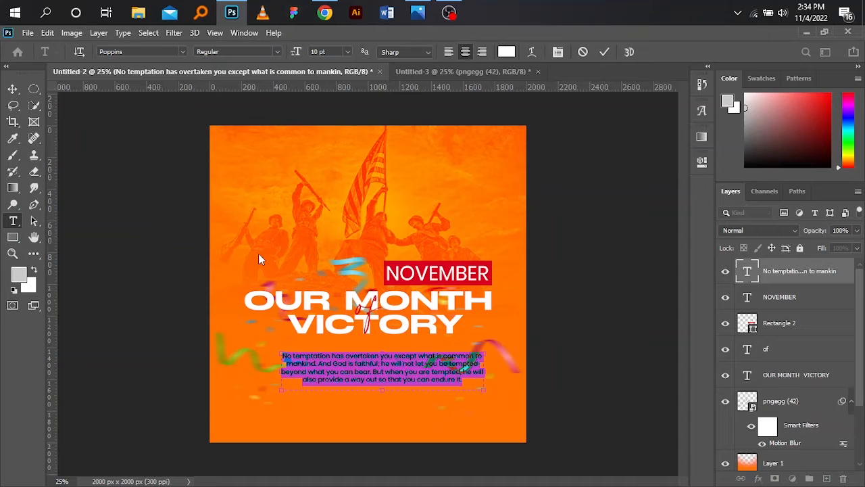
click(12, 89)
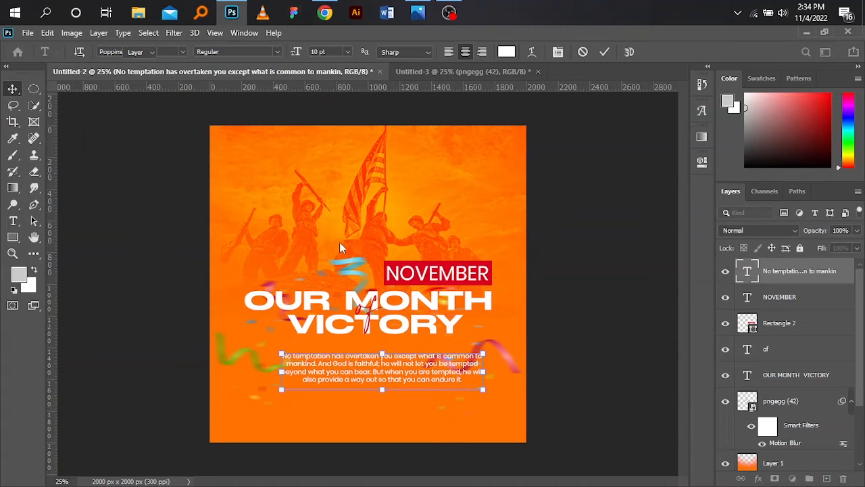
click(604, 51)
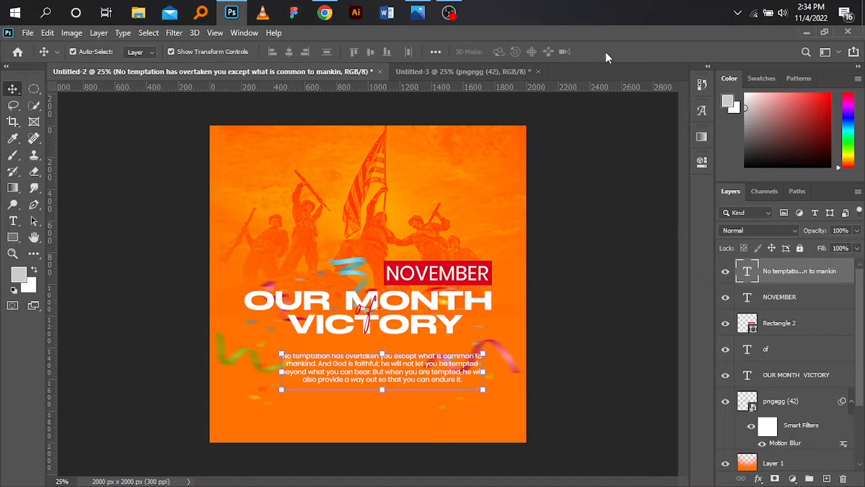
click(610, 367)
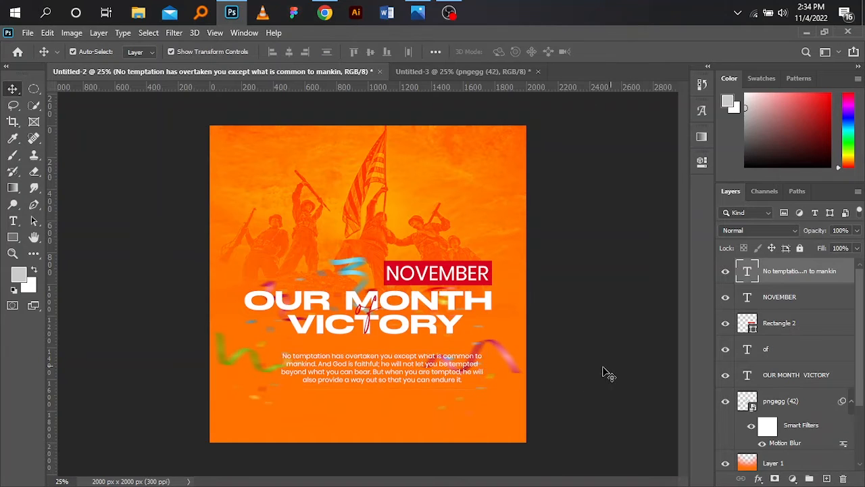
Step: Align the verse text horizontally with the centre of the Background layer
click(370, 359)
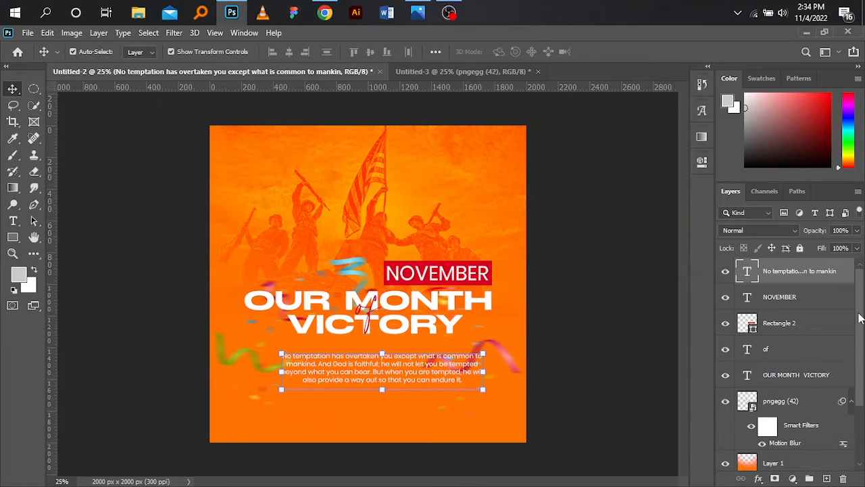
scroll(784, 379, down, 4)
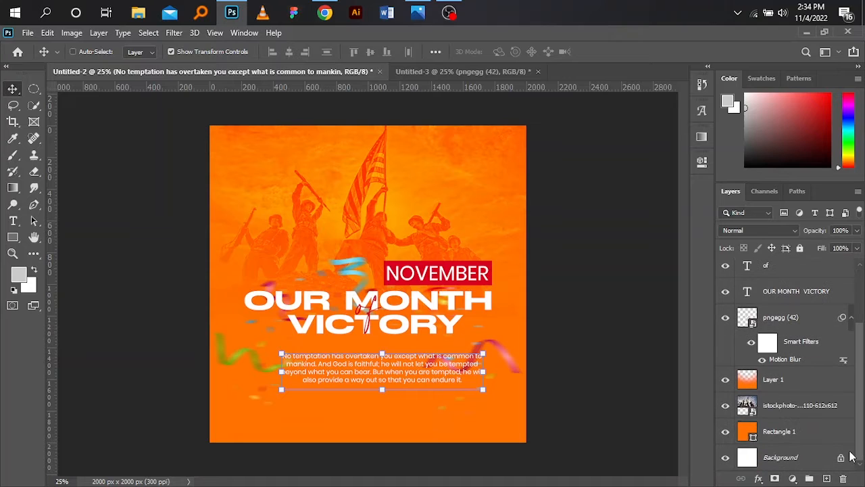
click(796, 458)
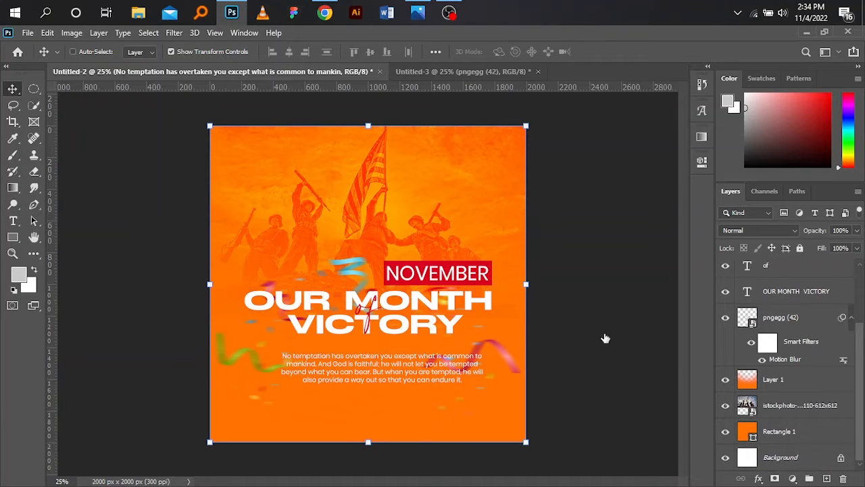
click(289, 52)
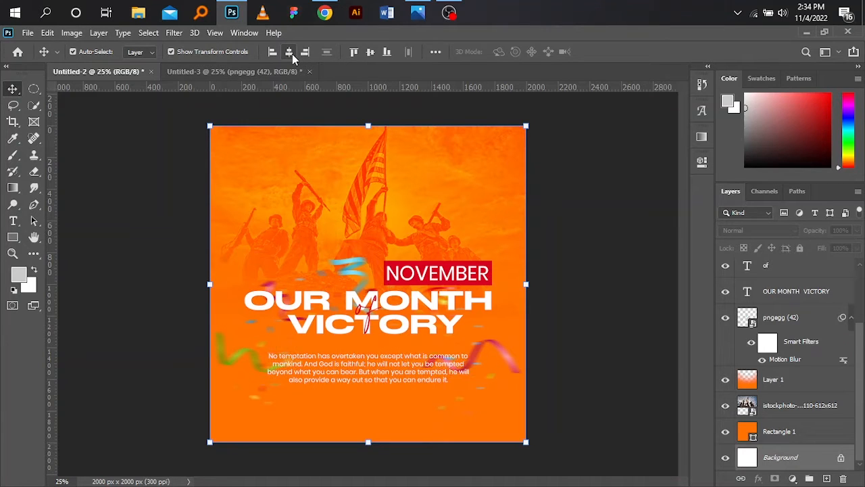
click(612, 258)
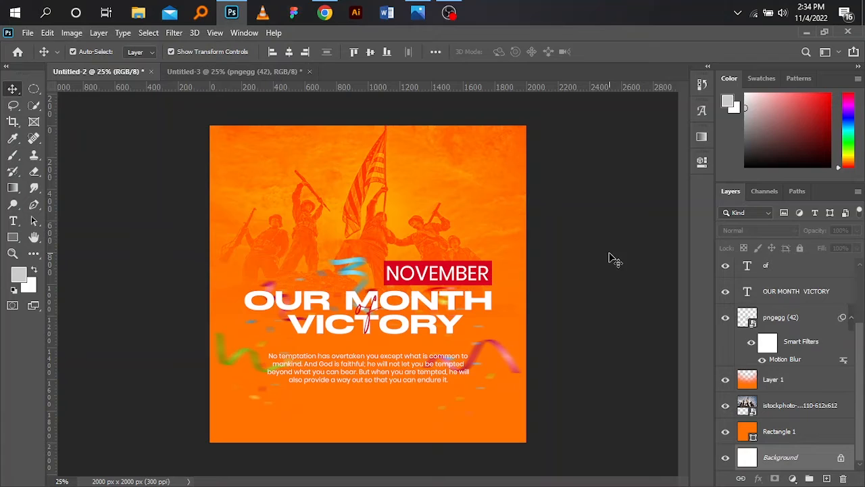
Step: Move the verse text up to sit just beneath the VICTORY headline line
click(409, 379)
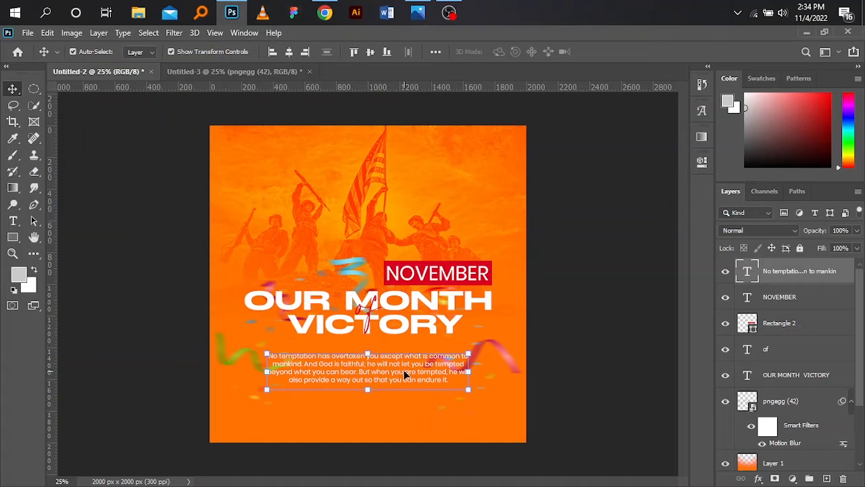
drag(405, 372, 404, 363)
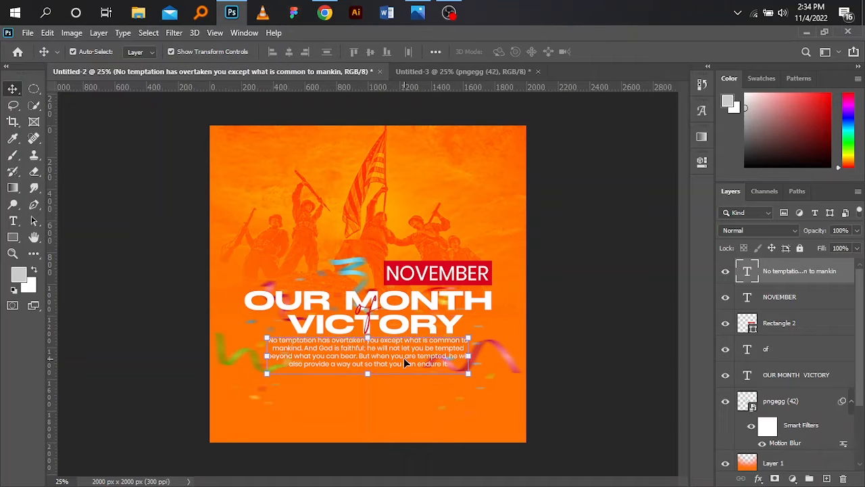
key(Down)
key(Down)
key(Down)
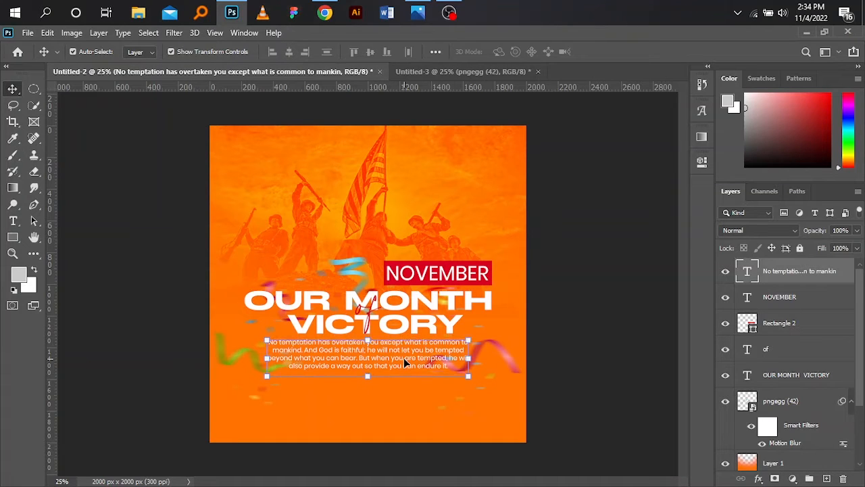
key(Down)
key(Down)
key(Up)
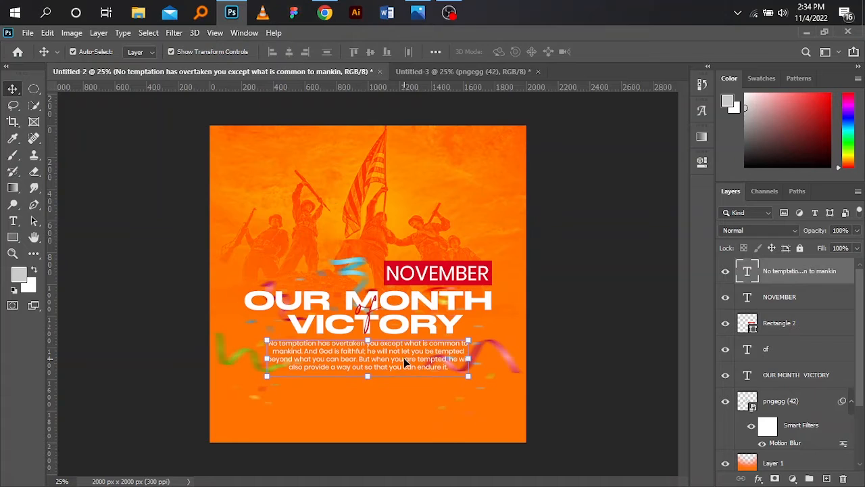
click(595, 297)
Step: Draw a rectangle about 588 px by 80 px directly below the verse text
click(13, 237)
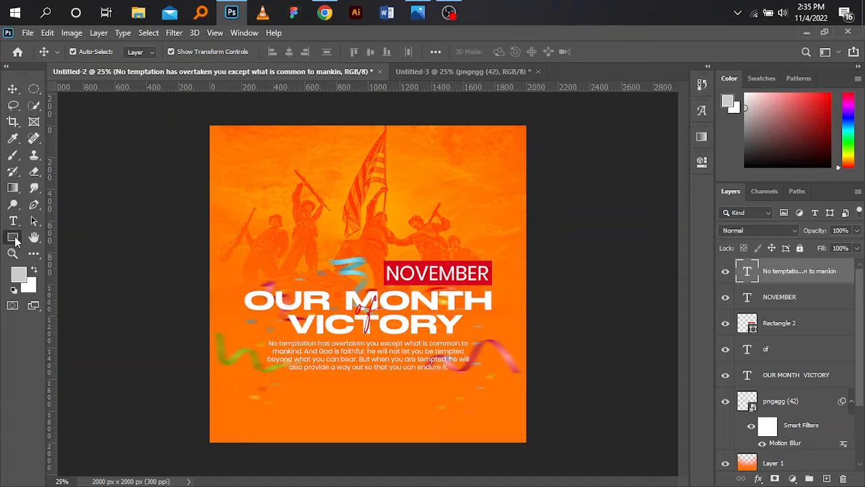
click(325, 377)
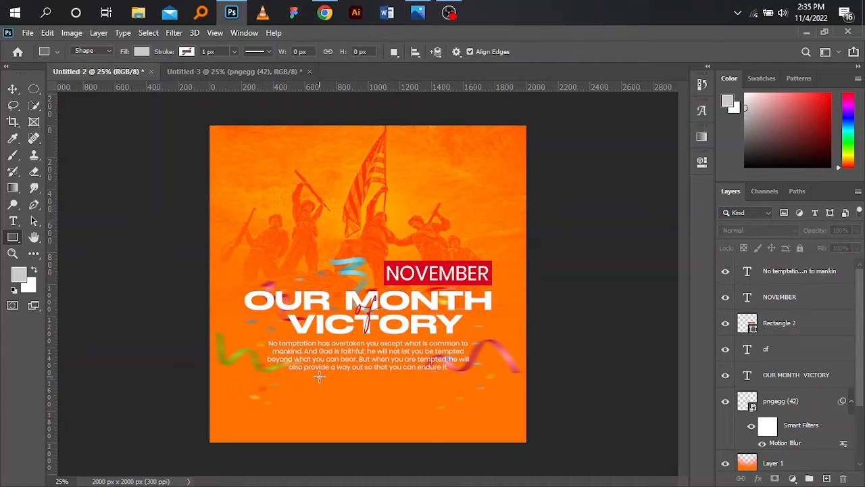
drag(318, 377, 410, 387)
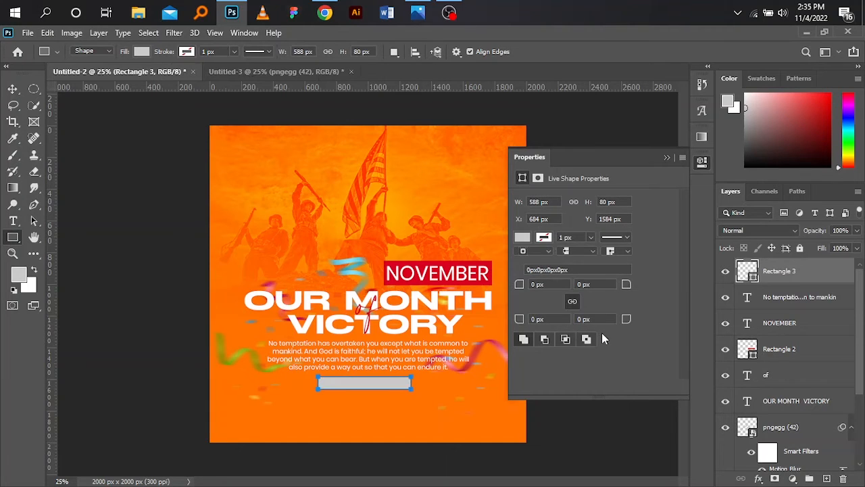
Step: Fill the new rectangle with the red d9001f sampled from the box behind NOVEMBER
click(523, 238)
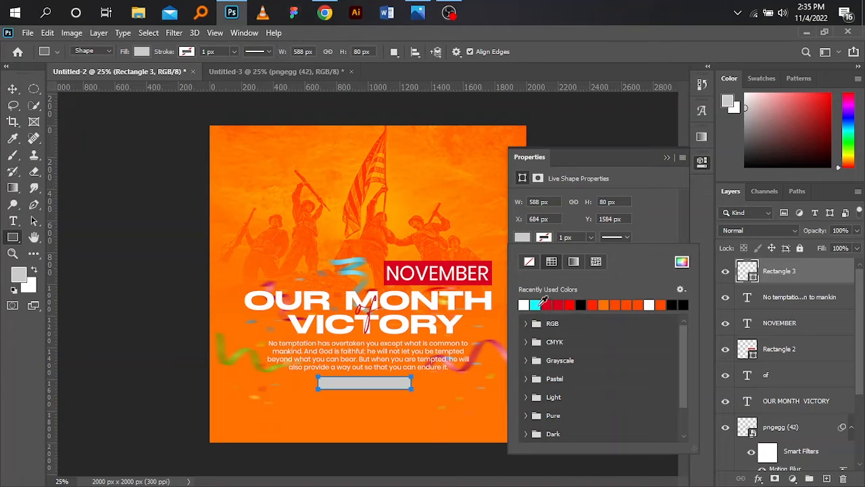
click(683, 262)
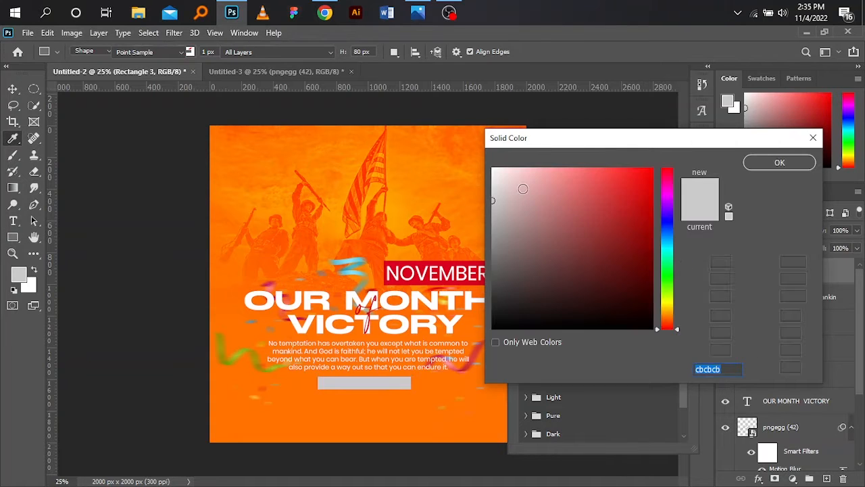
click(523, 188)
drag(494, 170, 506, 169)
click(409, 262)
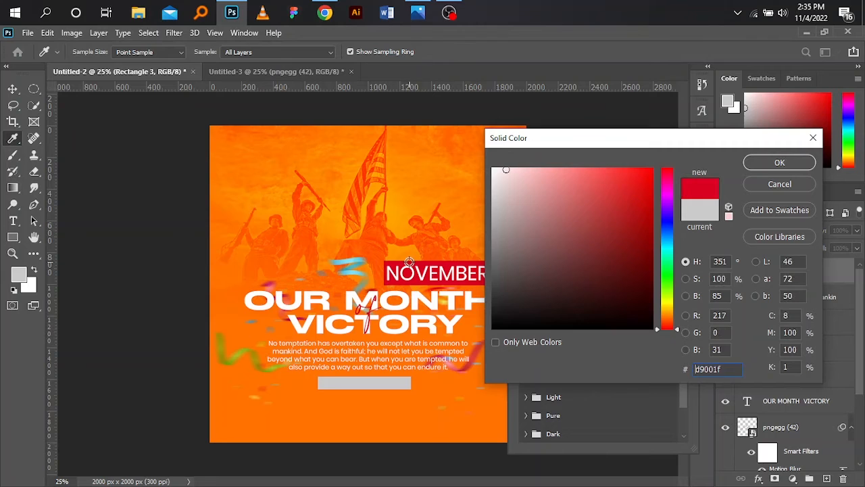
click(795, 164)
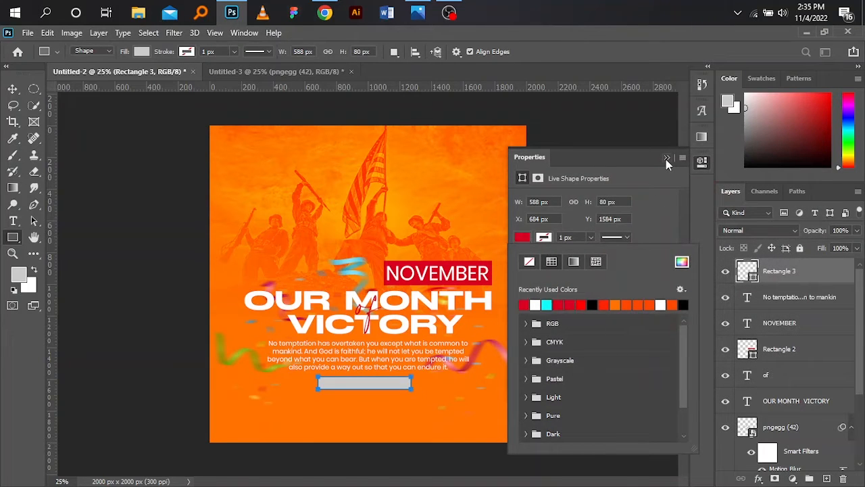
click(667, 159)
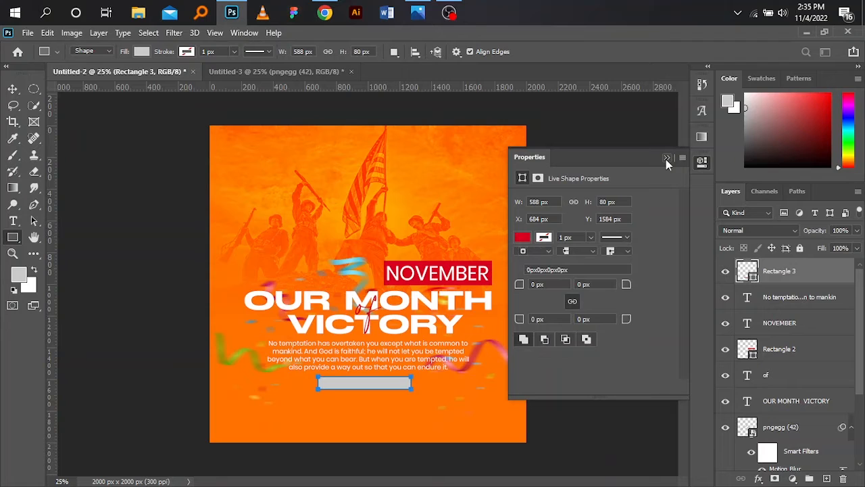
click(667, 159)
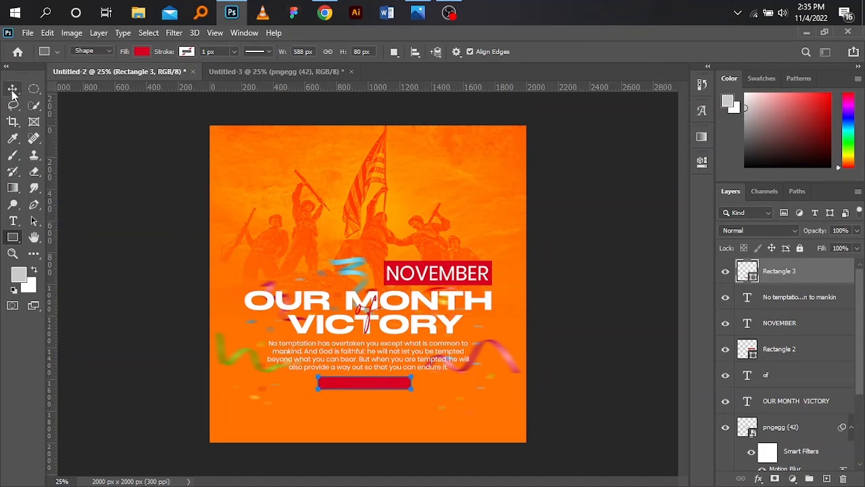
Step: Align the red rectangle below the verse horizontally with the centre of the Background layer
click(12, 90)
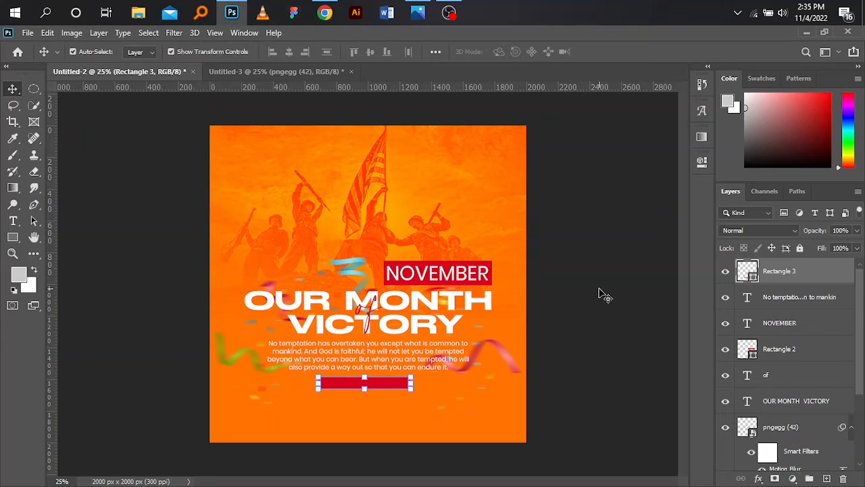
drag(861, 342, 860, 407)
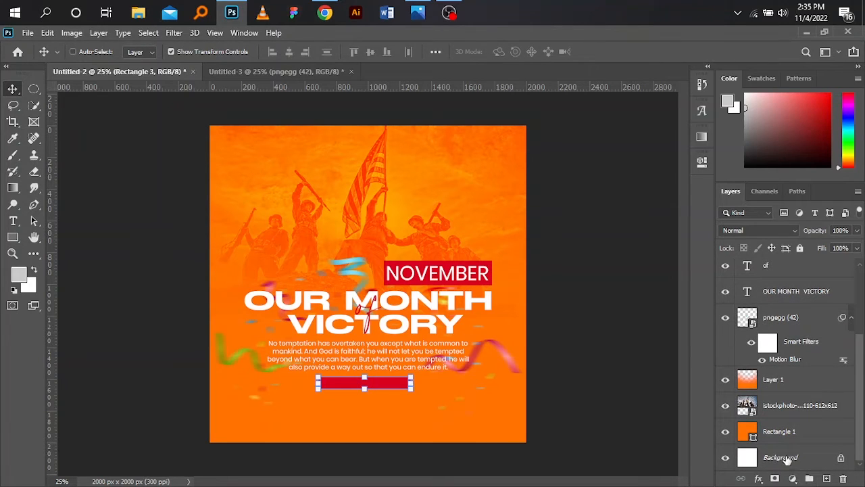
click(786, 459)
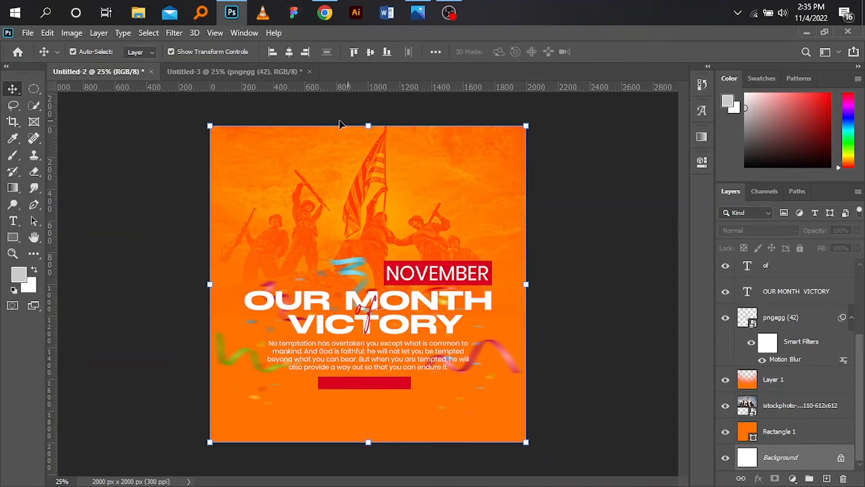
click(289, 53)
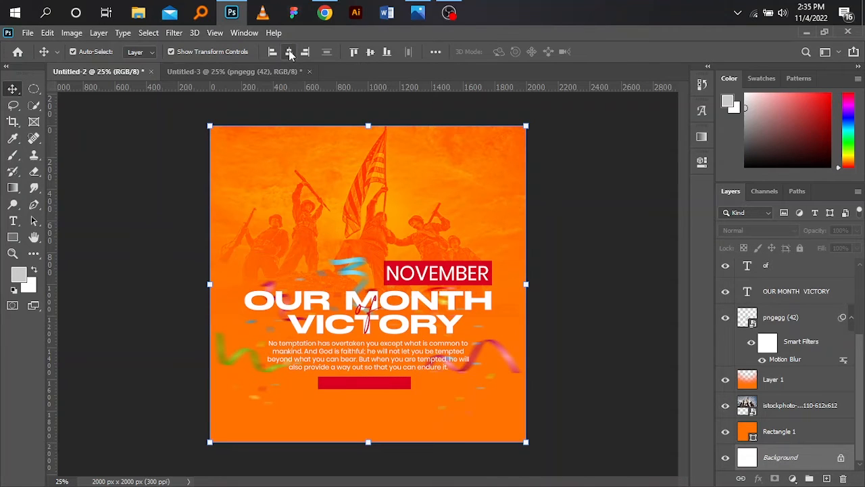
click(587, 263)
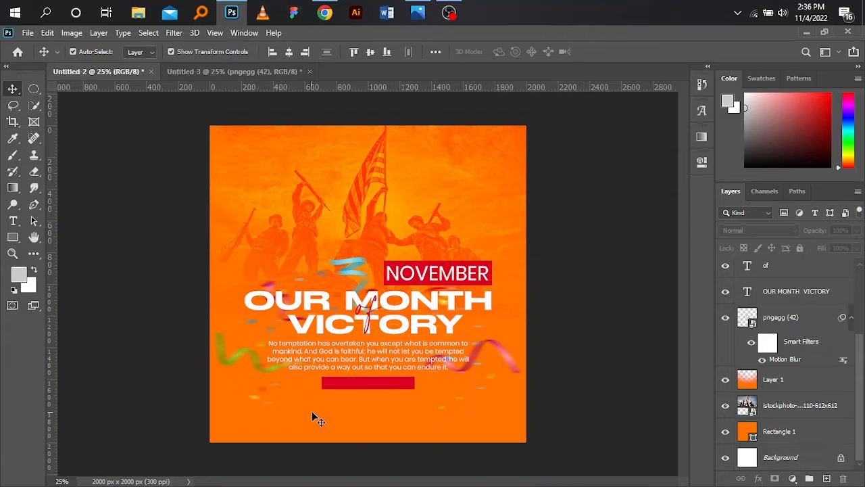
Step: Nudge the red rectangle slightly up towards the verse text
click(367, 384)
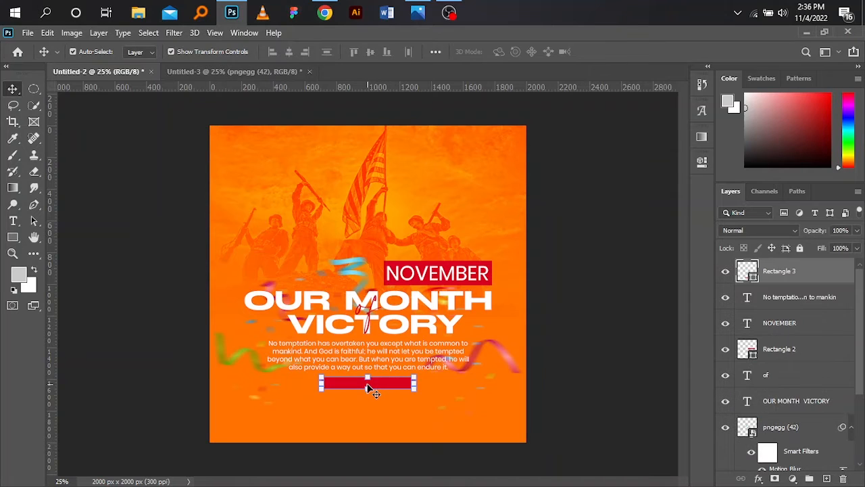
key(Up)
key(Up)
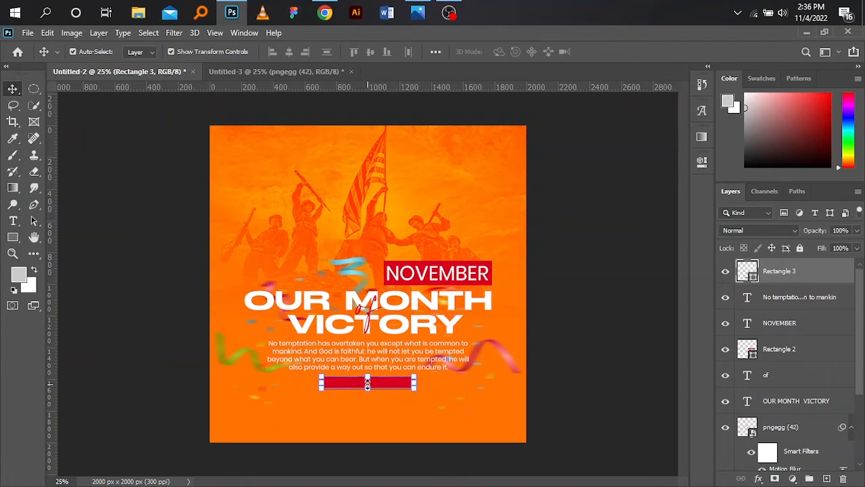
Step: Switch to Chrome and copy the verse reference heading "1 Corinthians 10:13" from the Bible verses page
click(325, 12)
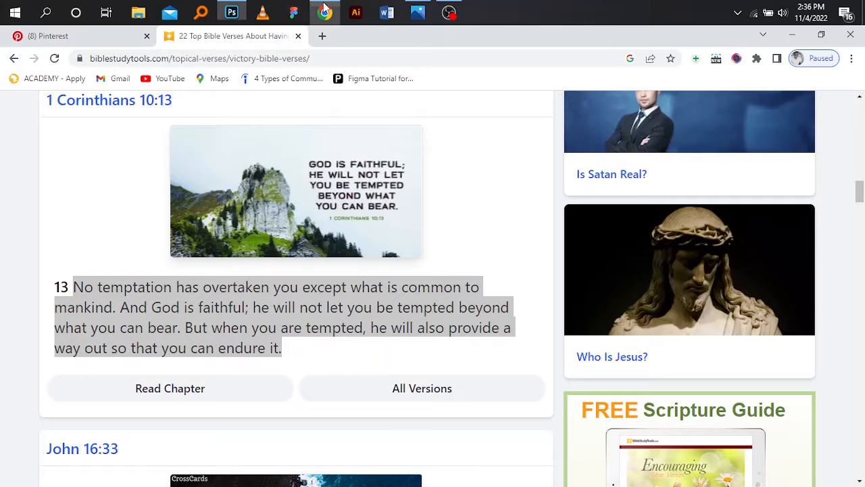
scroll(399, 226, up, 3)
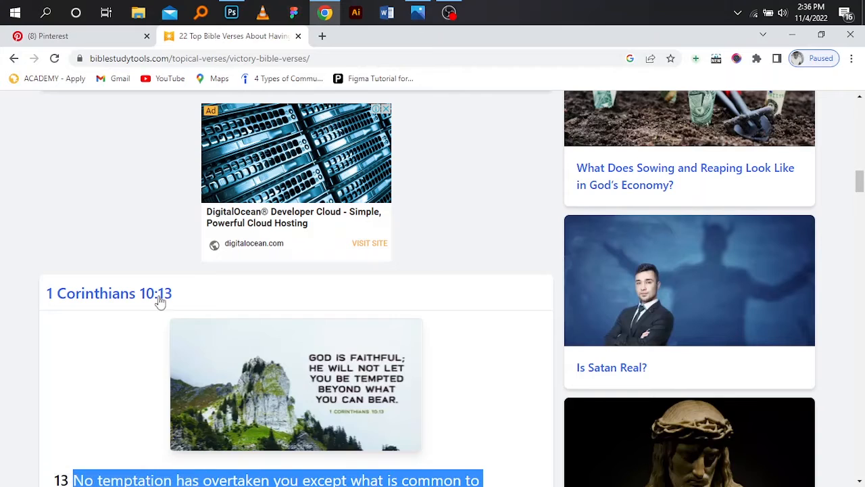
drag(223, 295, 44, 295)
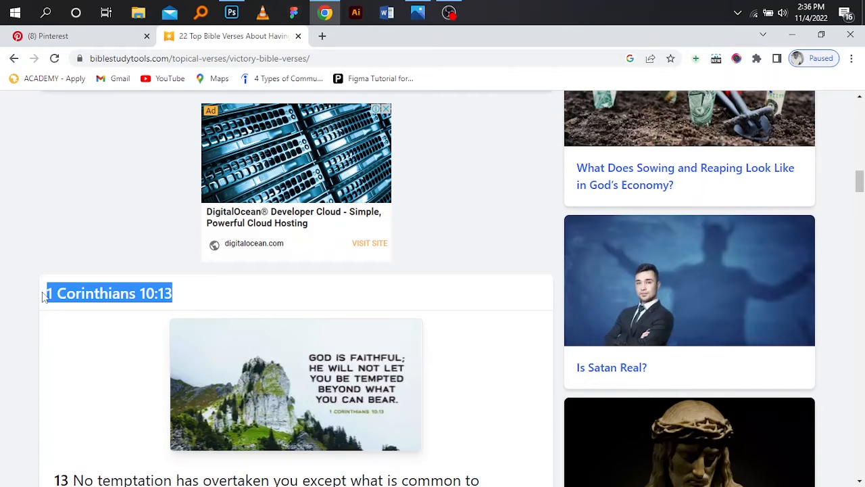
Step: Switch back to Photoshop and add the pasted text "1 Corinthians 10:13" in the empty area below the red rectangle
click(232, 12)
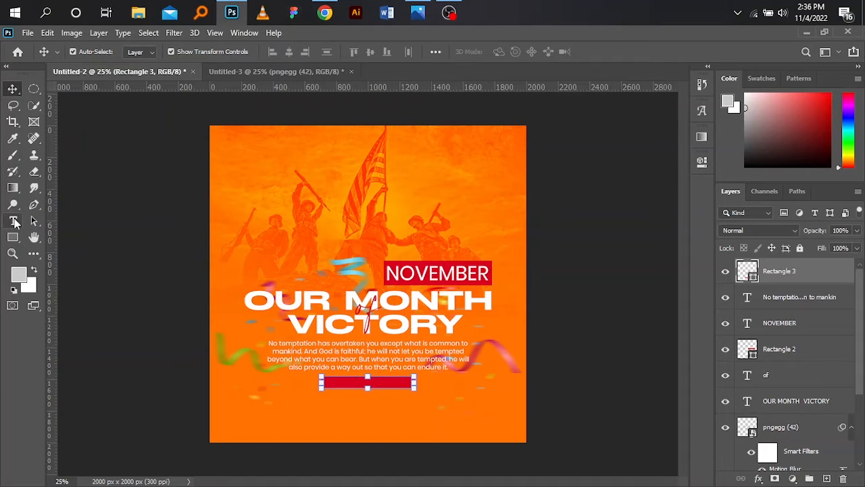
key(t)
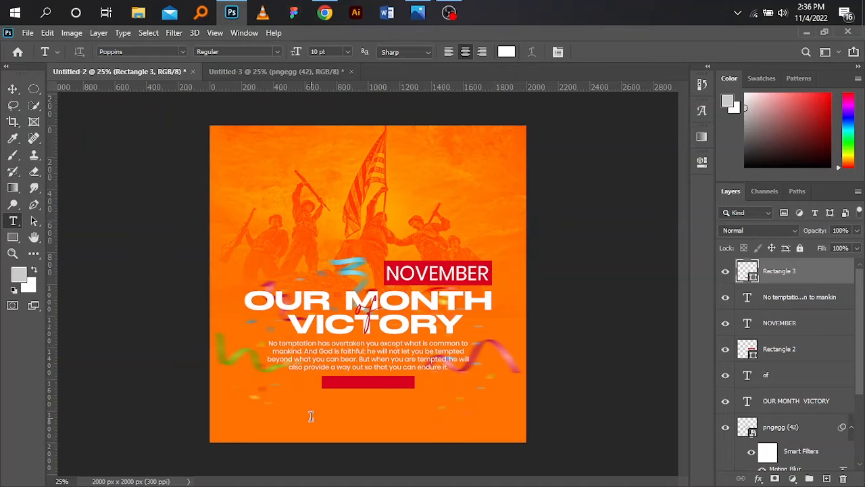
click(311, 416)
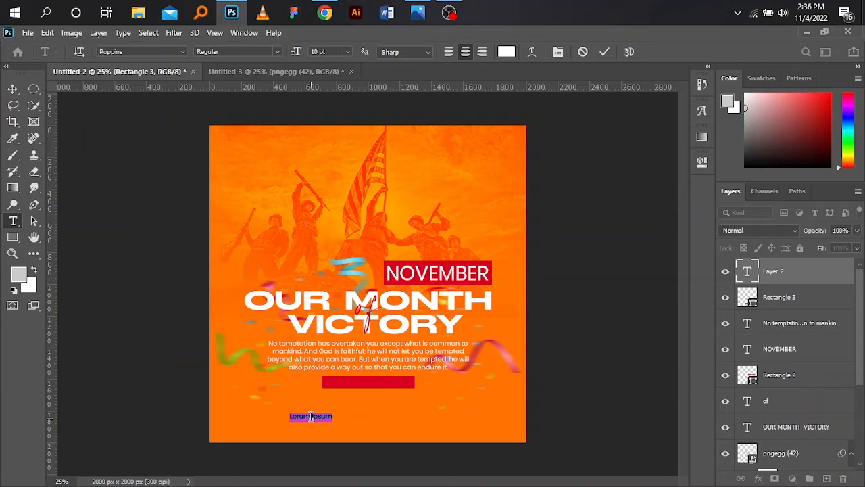
click(311, 416)
key(ctrl+a)
key(BackSpace)
click(13, 88)
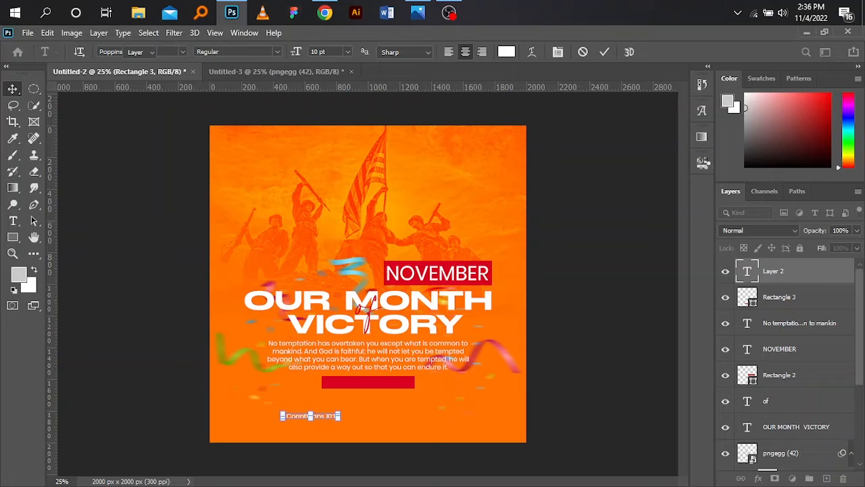
Step: Set the font size of the "1 Corinthians 10:13" text to 12 pt
click(702, 163)
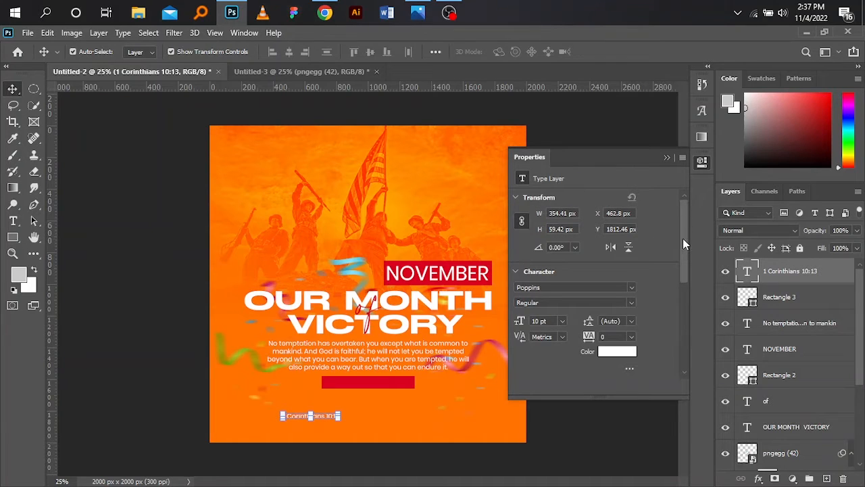
scroll(683, 238, down, 2)
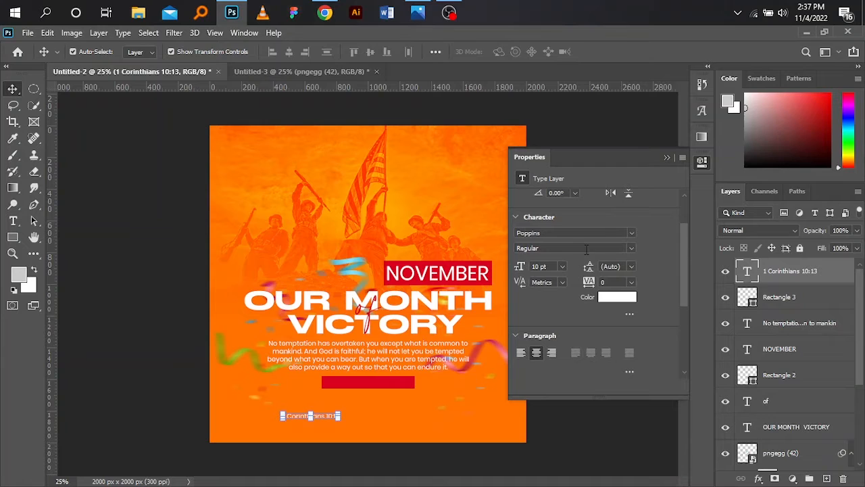
click(562, 266)
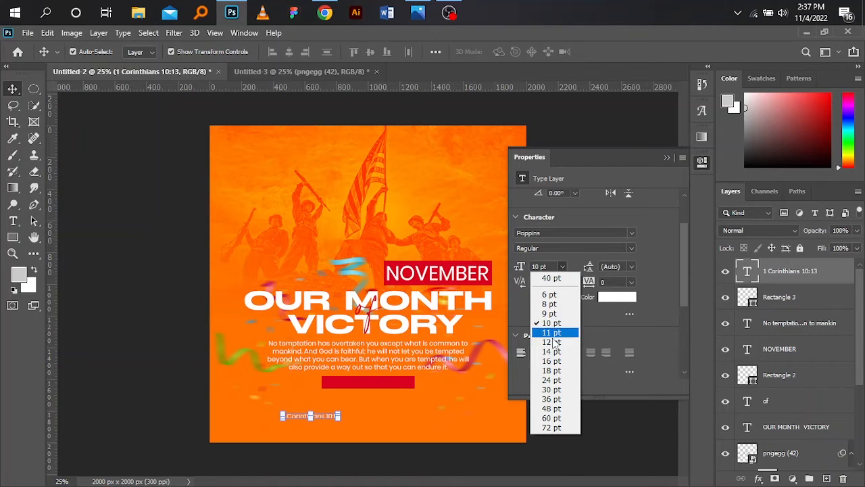
click(551, 341)
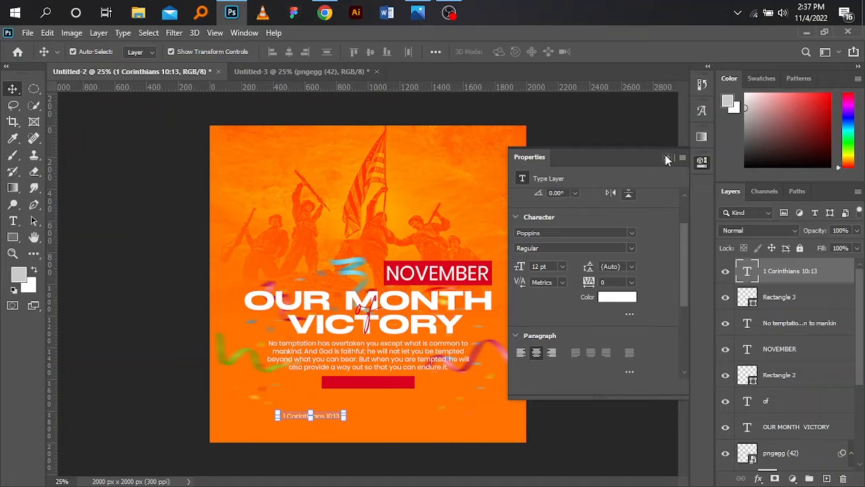
click(666, 159)
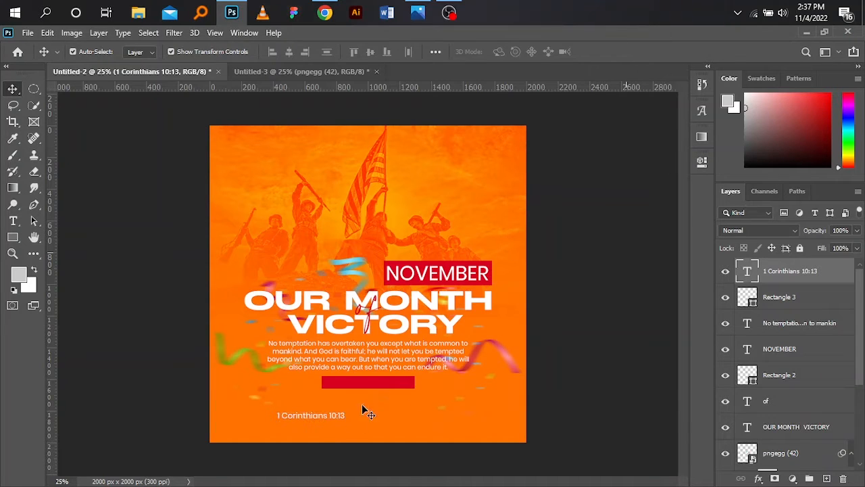
Step: Move the "1 Corinthians 10:13" text onto the red rectangle below the verse and centre it there horizontally and vertically
drag(320, 414, 377, 383)
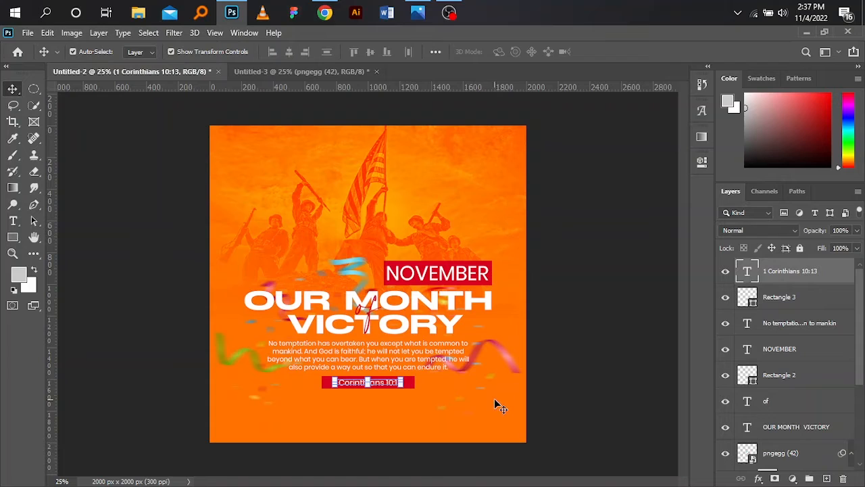
ctrl+click(808, 295)
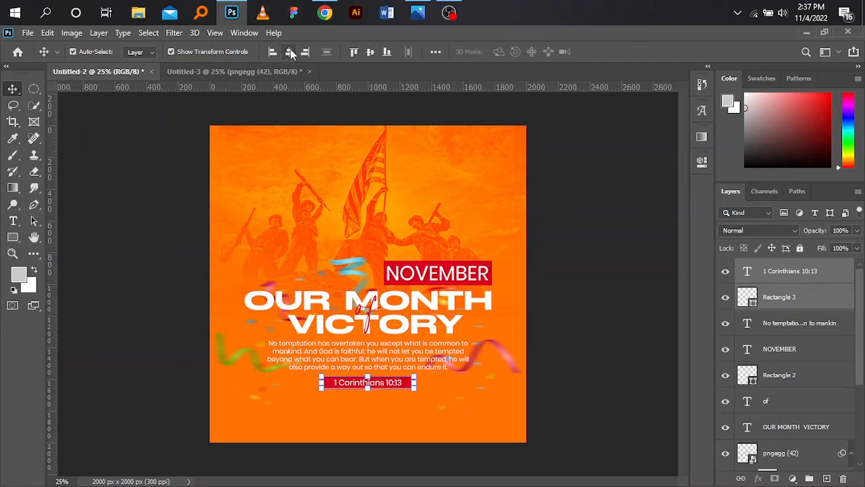
click(371, 54)
click(625, 273)
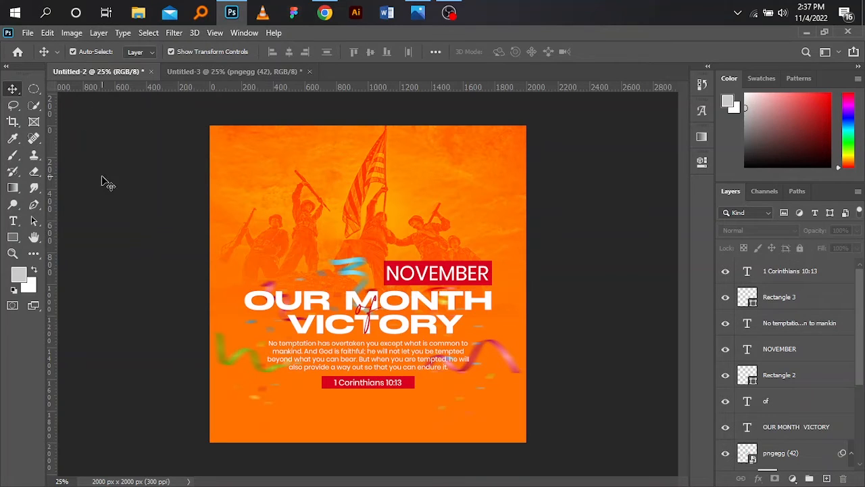
Step: Check the reference image november flyer.png in Photos, and open Q & A.psd from the CCF DEVOTIONAL folder in Photoshop
click(418, 12)
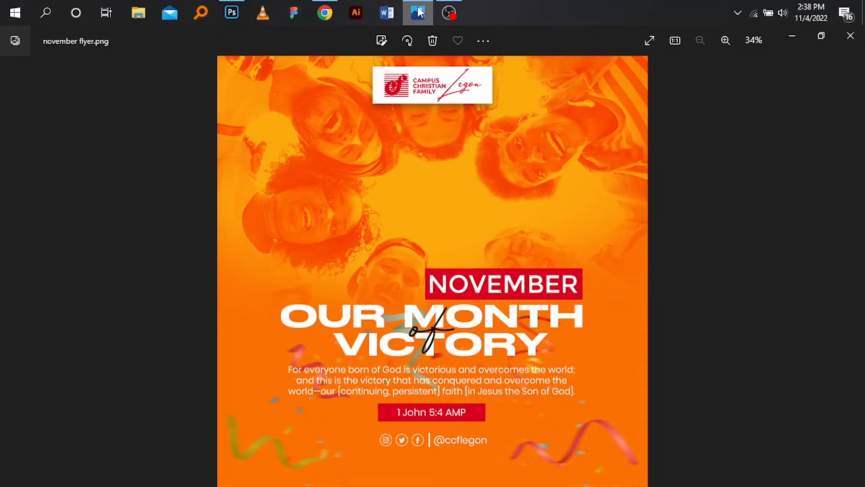
click(417, 12)
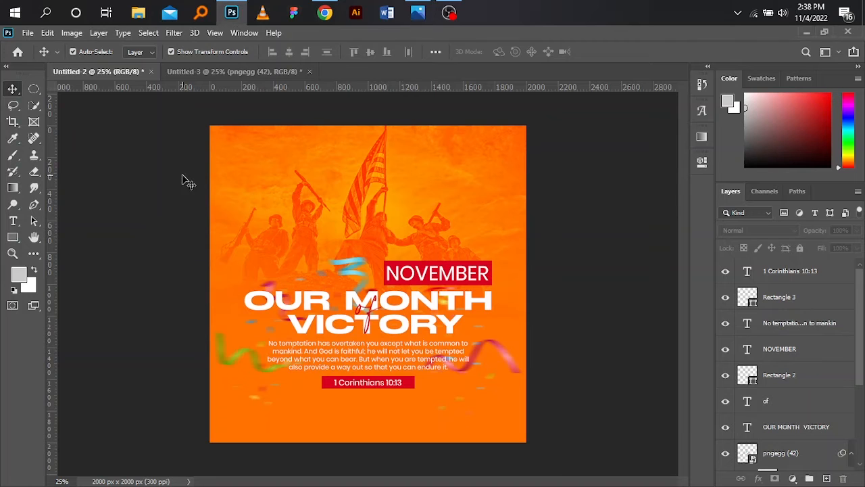
click(27, 33)
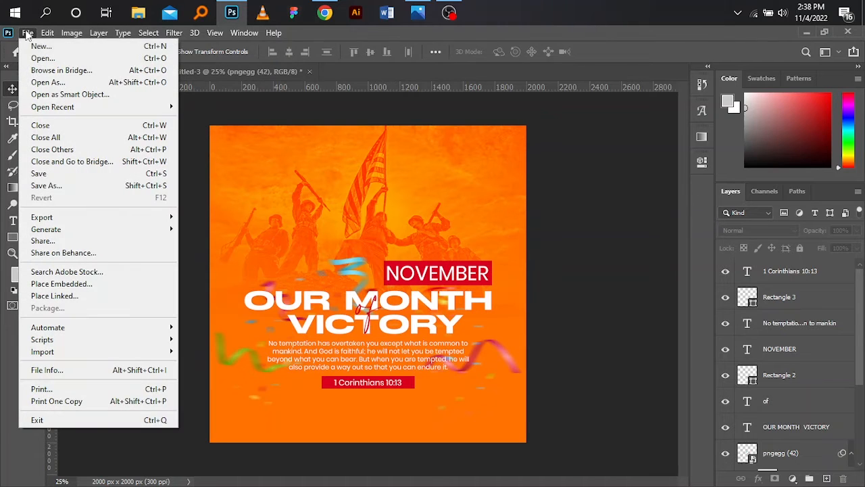
click(46, 58)
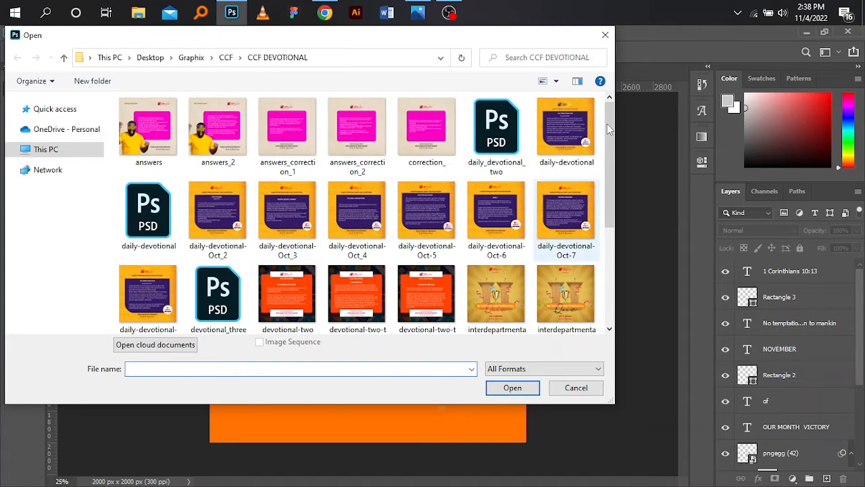
drag(612, 120, 613, 221)
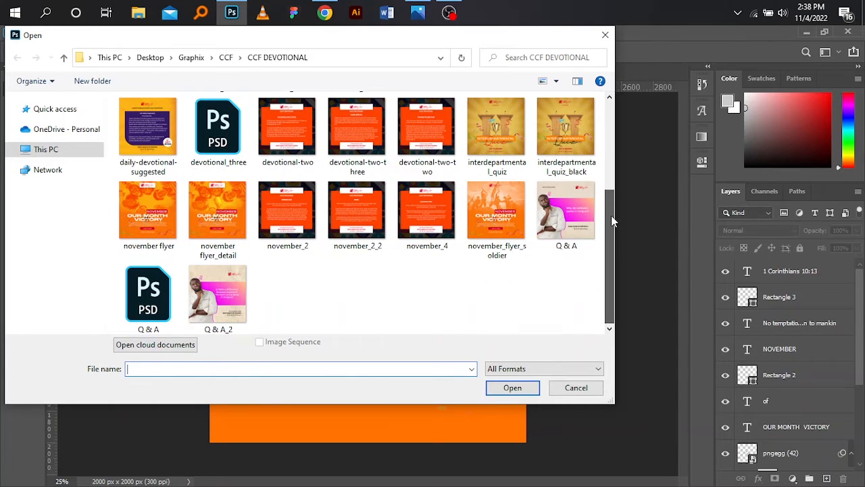
double_click(151, 292)
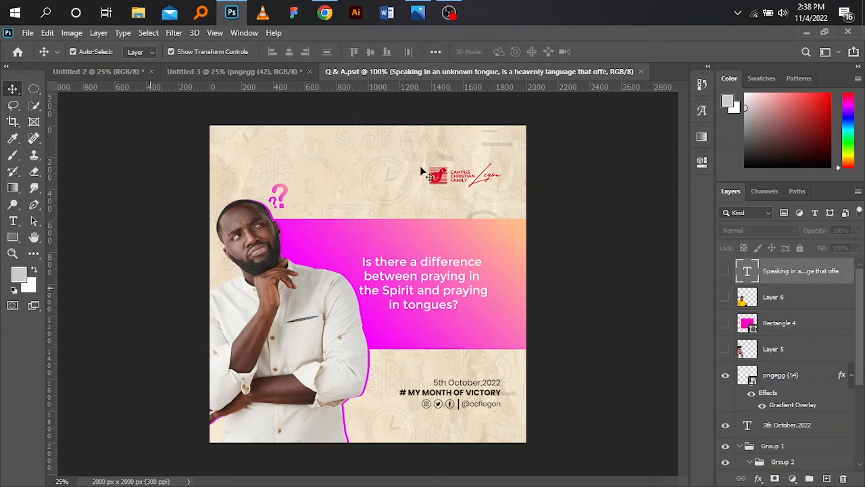
Step: Copy the CCF Logo layer from Q & A.psd into the upper part of the Untitled-2 flyer
click(263, 72)
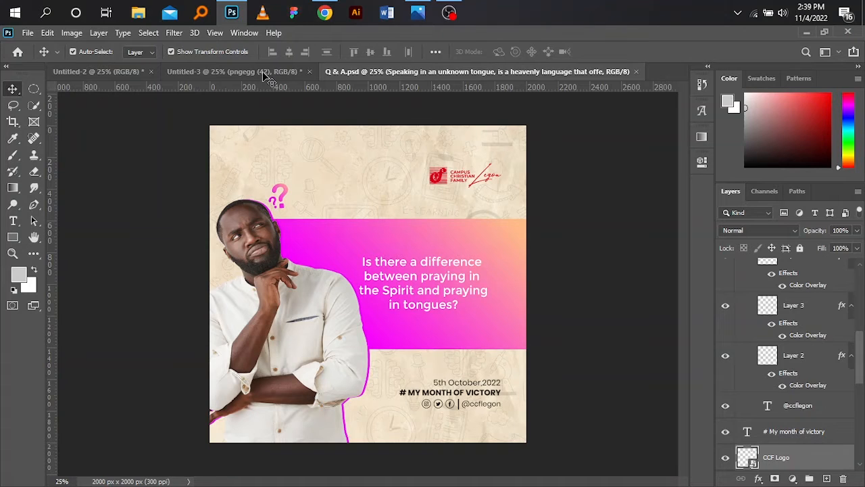
click(265, 75)
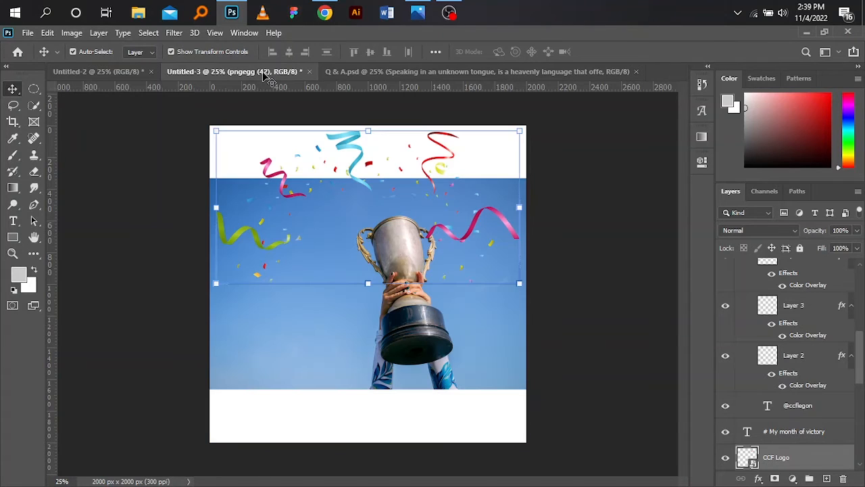
click(126, 73)
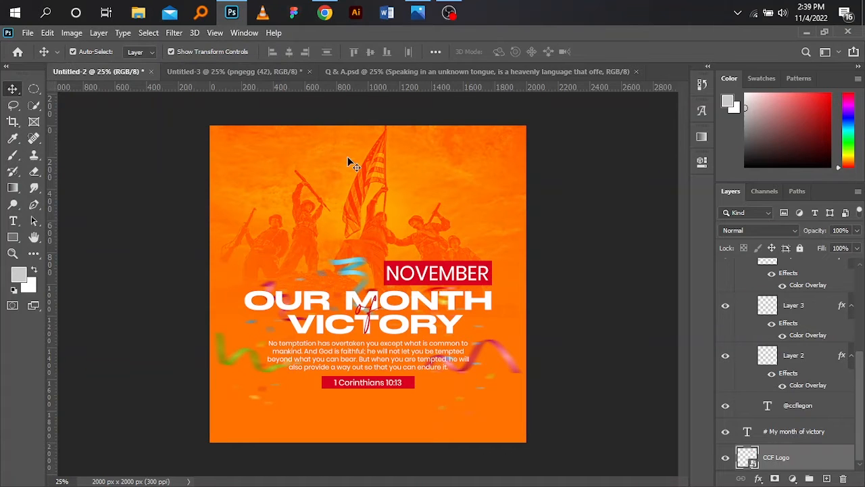
drag(348, 163, 348, 162)
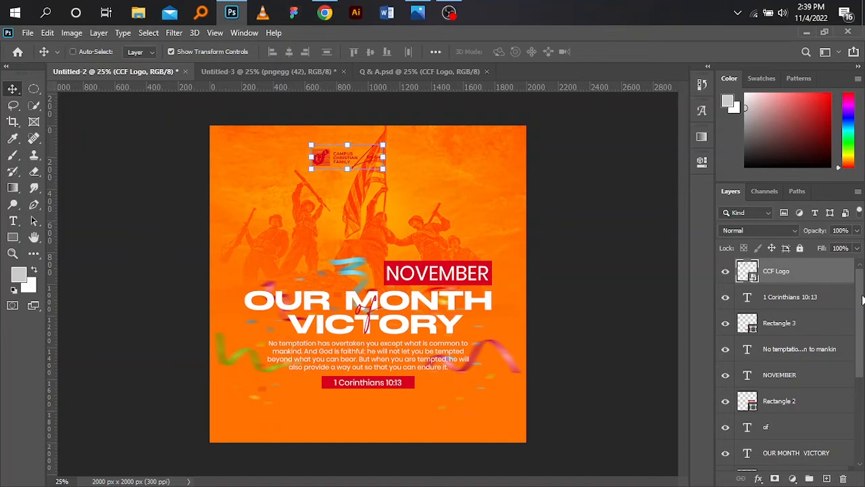
Step: Align the CCF Logo horizontally with the centre of the Background layer
scroll(862, 338, down, 3)
scroll(860, 415, down, 3)
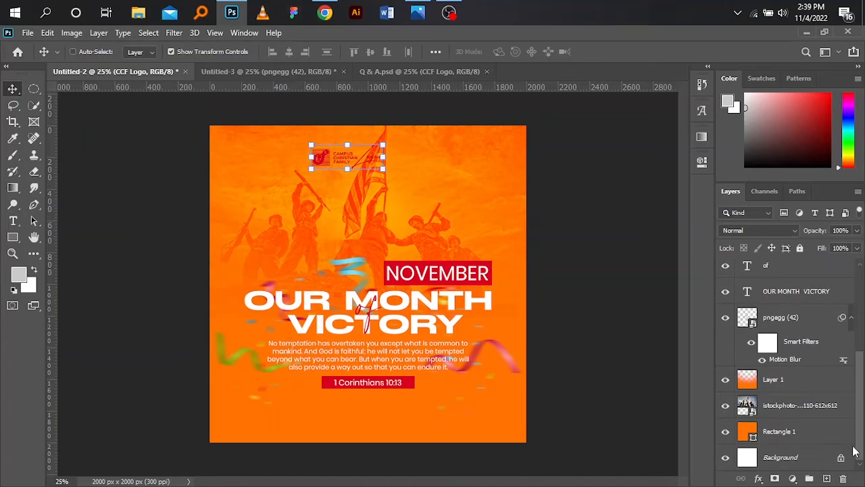
click(776, 458)
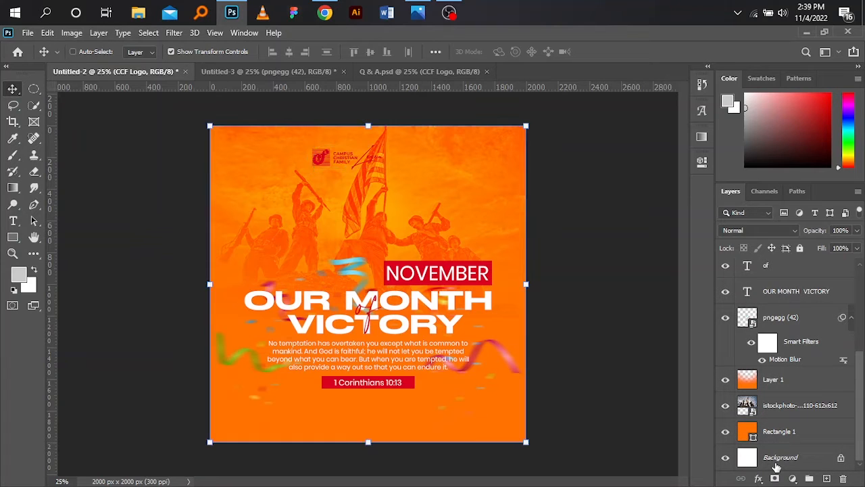
click(289, 53)
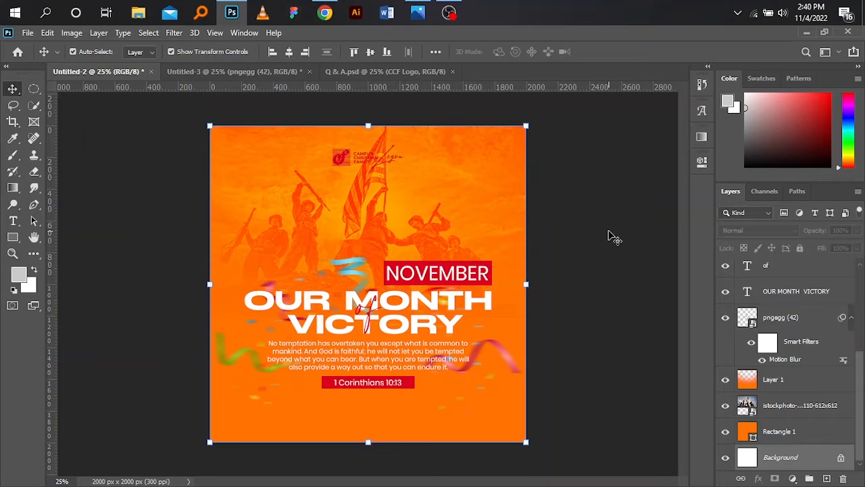
Step: Switch to Photos to examine the reference november flyer.png, and return to the flyer in Photoshop with no layer selected
click(417, 11)
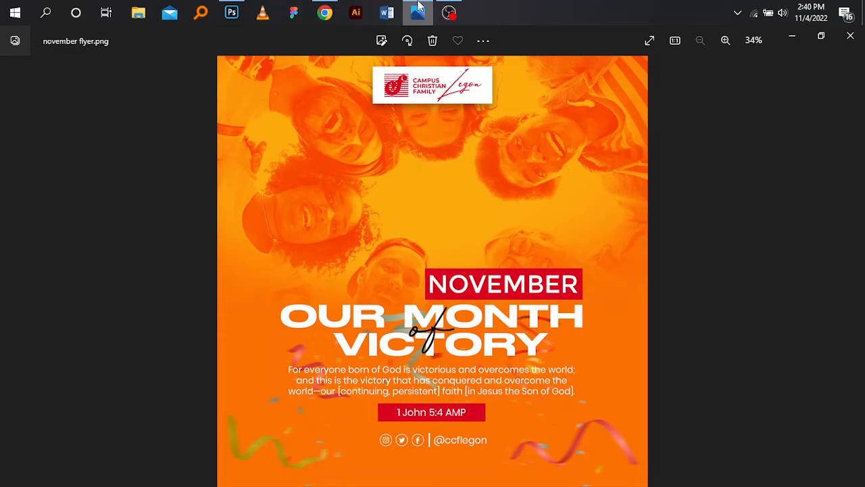
click(419, 7)
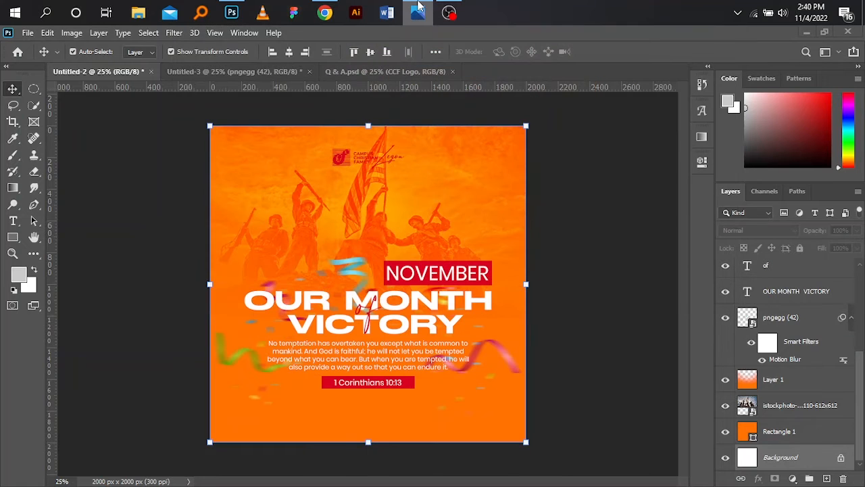
click(593, 219)
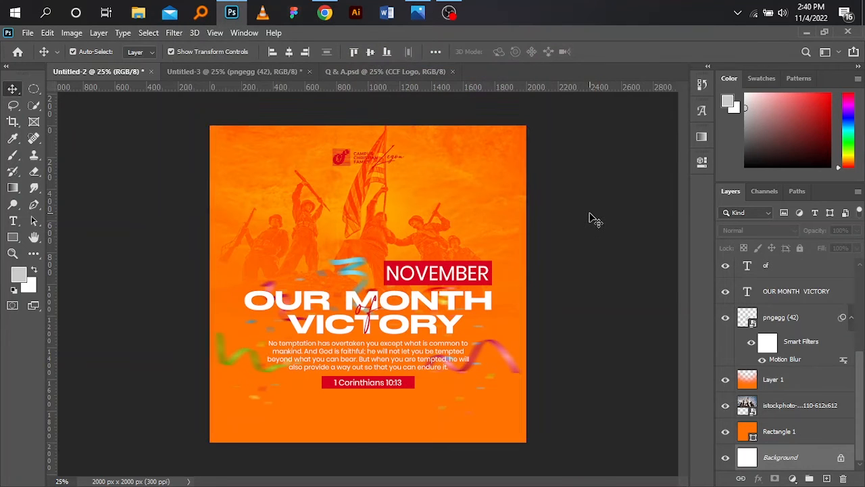
click(420, 74)
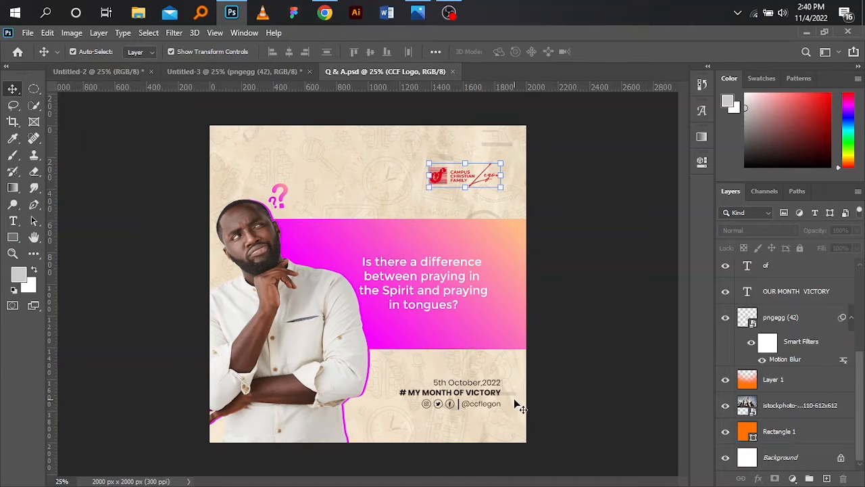
drag(508, 410, 426, 406)
drag(260, 287, 364, 410)
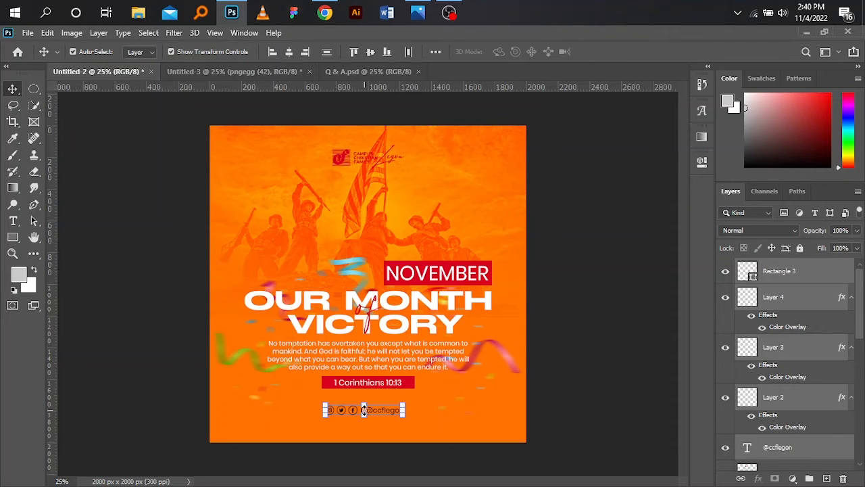
key(ctrl+g)
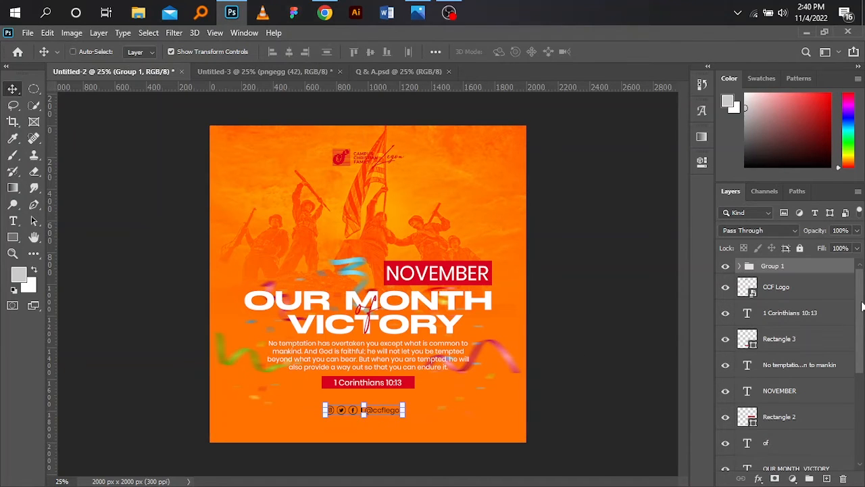
Step: Align the social media group horizontally with the centre of the Background layer and clear the selection
drag(863, 305, 864, 394)
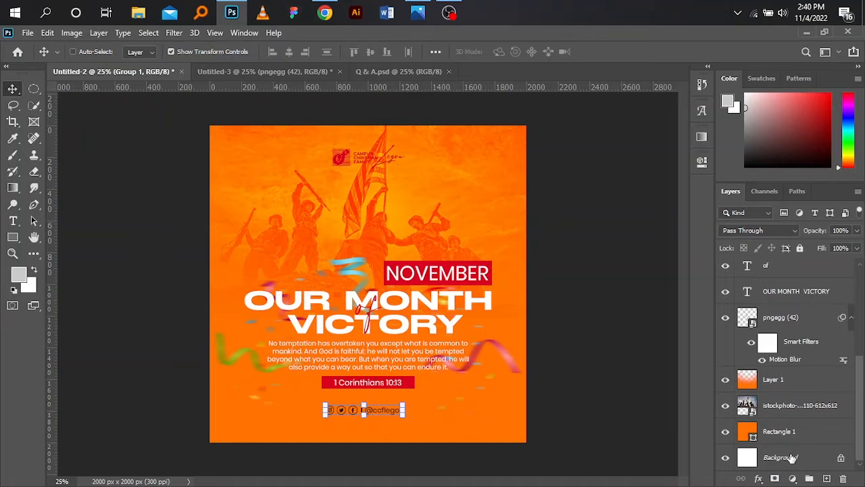
click(794, 455)
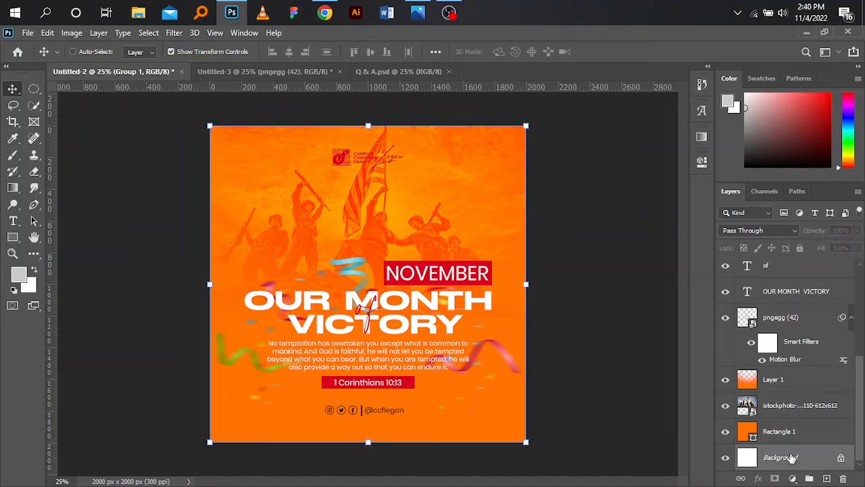
click(290, 53)
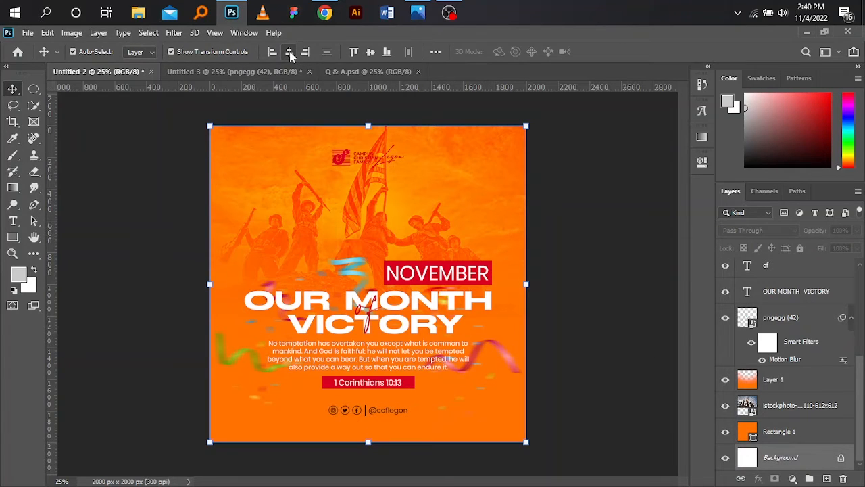
click(611, 262)
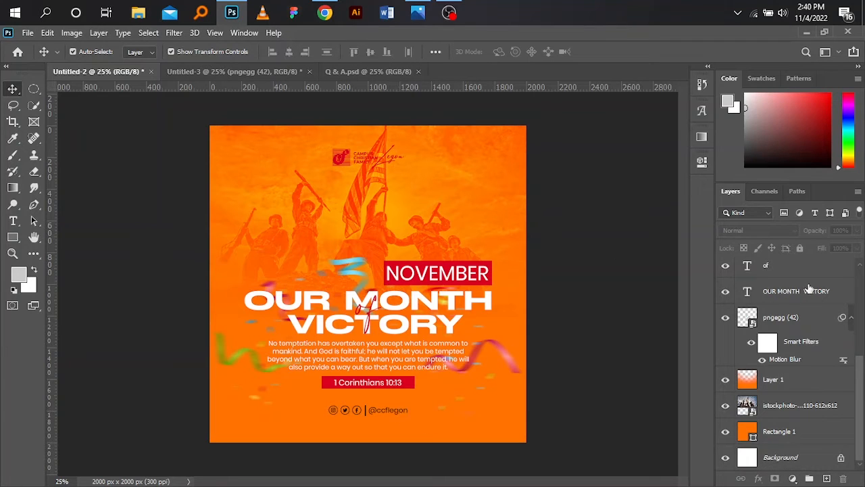
Step: Nudge the social media group up, closer to the red verse reference bar
drag(860, 376, 862, 278)
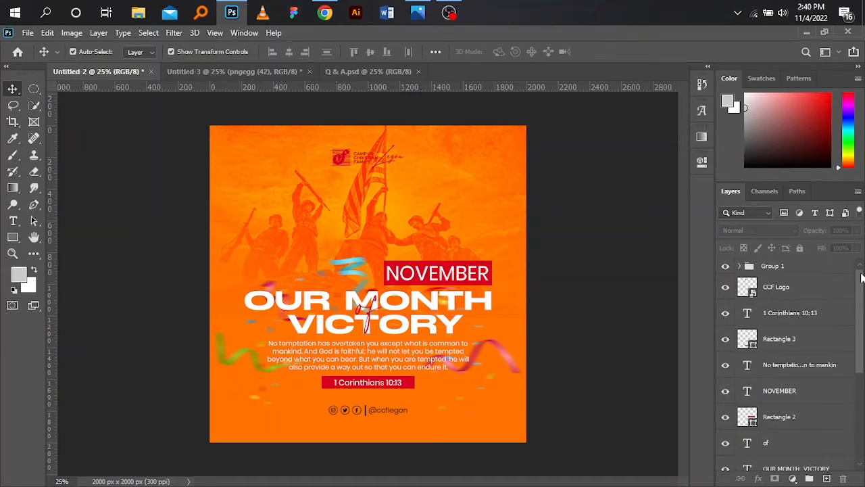
click(799, 271)
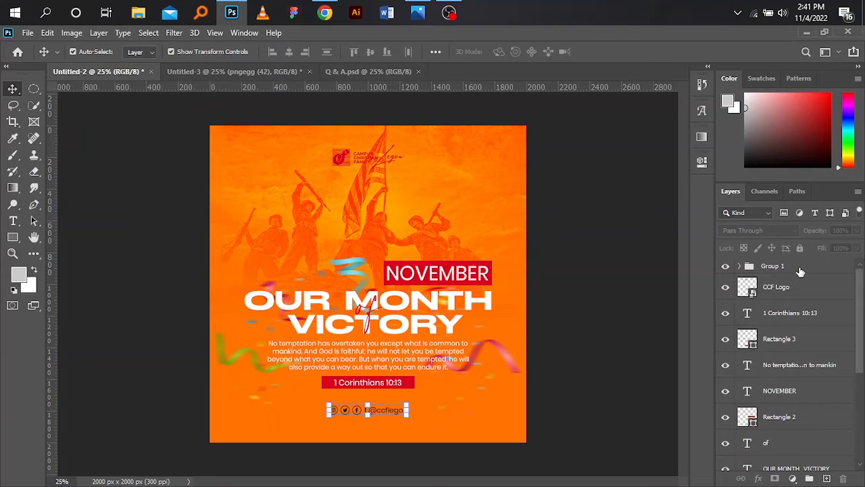
key(shift+Up)
key(shift+Up)
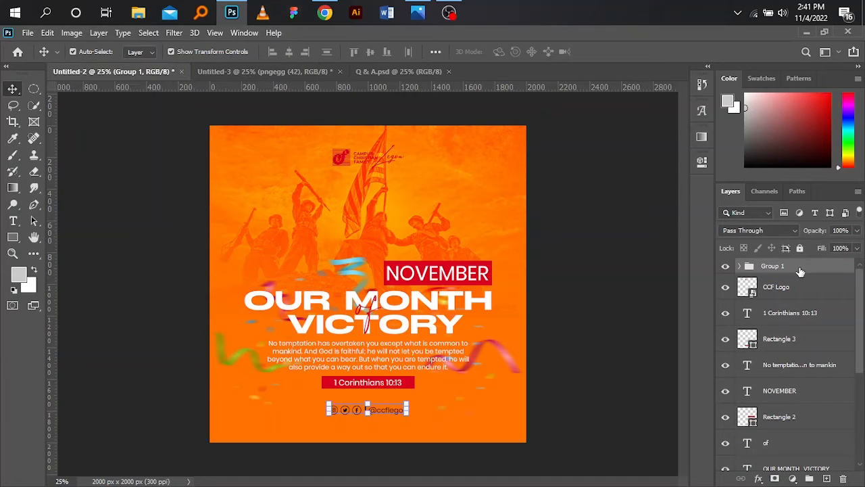
key(shift+Up)
key(shift+Up)
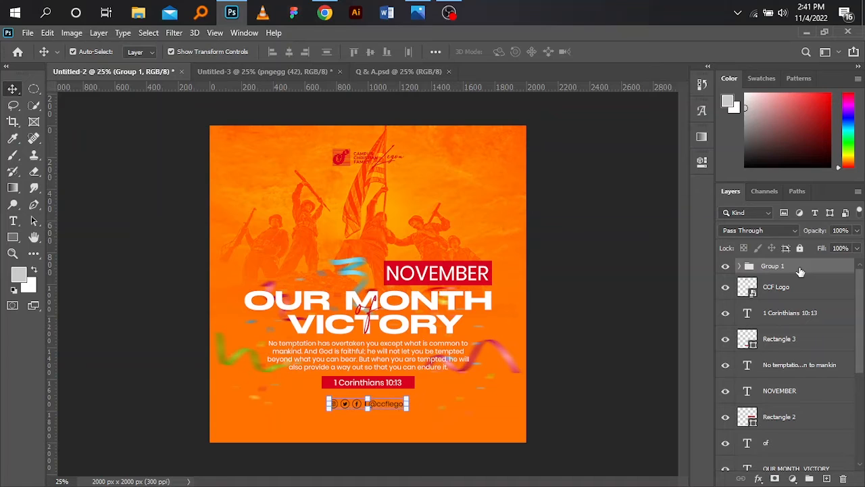
Step: Fine-tune the gap between the social media group and the red verse reference bar by moving the group slightly up, and clear the selection
key(shift+Up)
key(shift+Up)
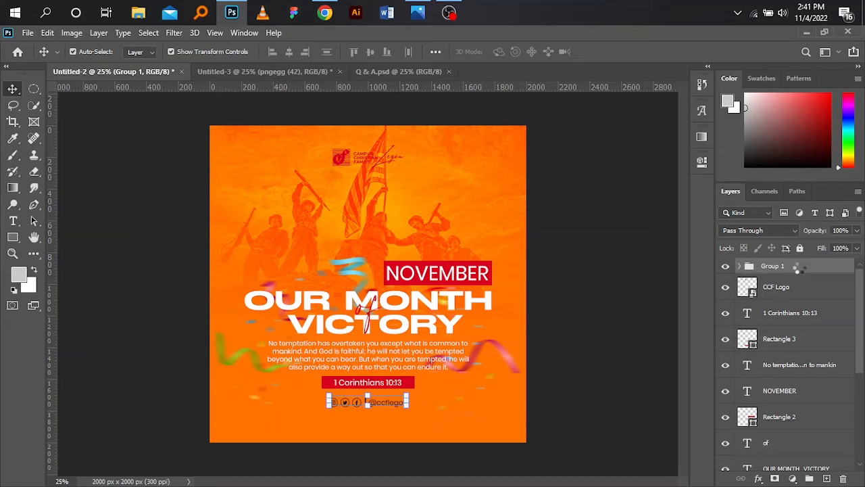
key(shift+Up)
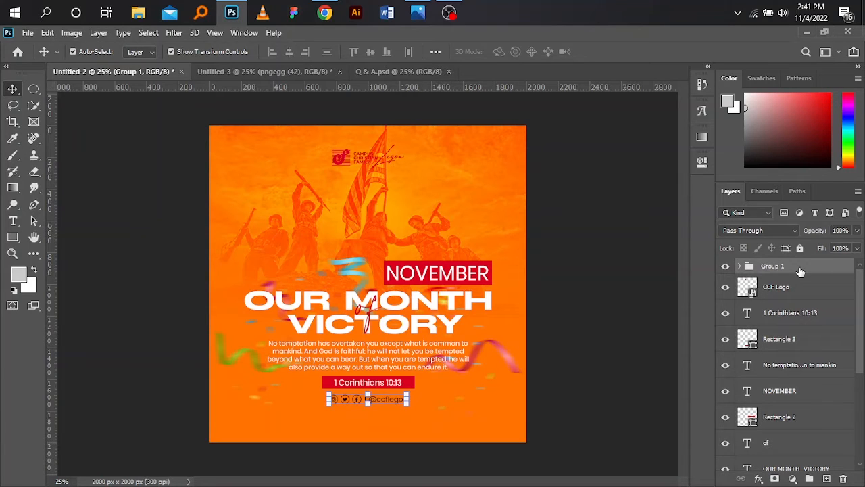
key(shift+Down)
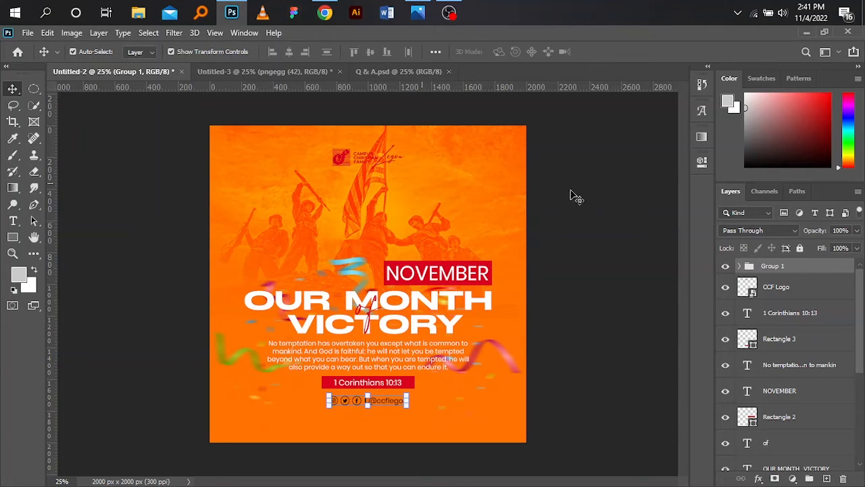
click(611, 213)
click(611, 213)
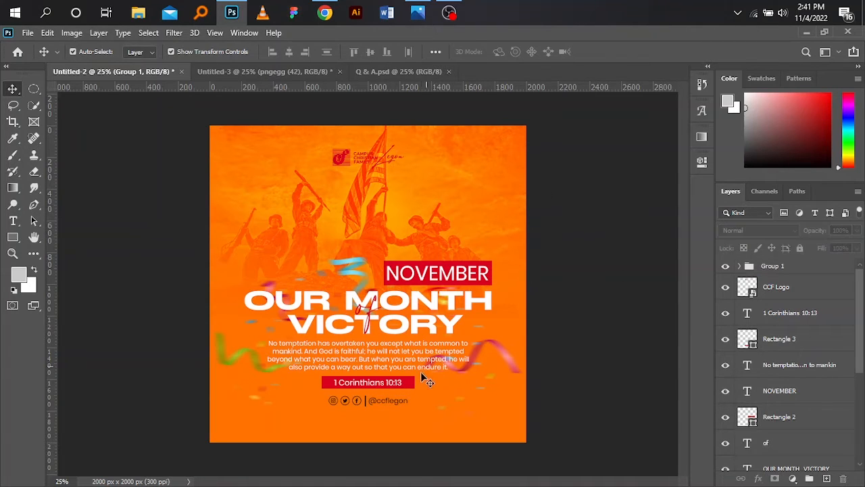
click(394, 400)
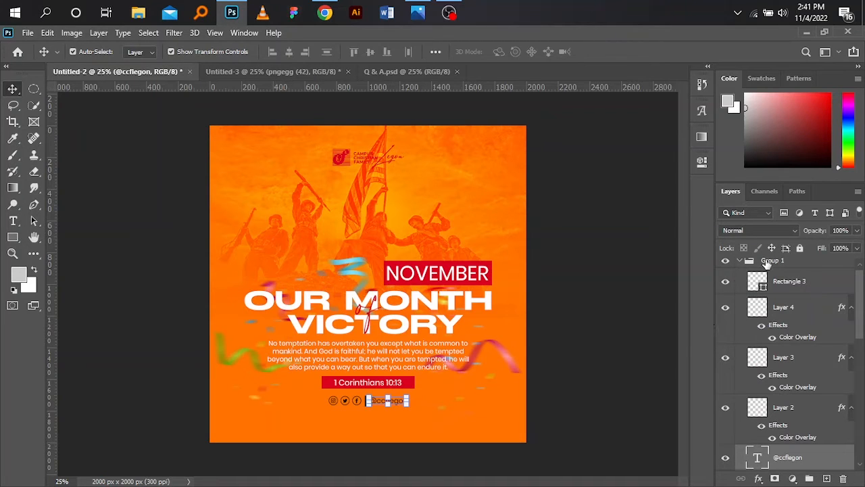
click(703, 166)
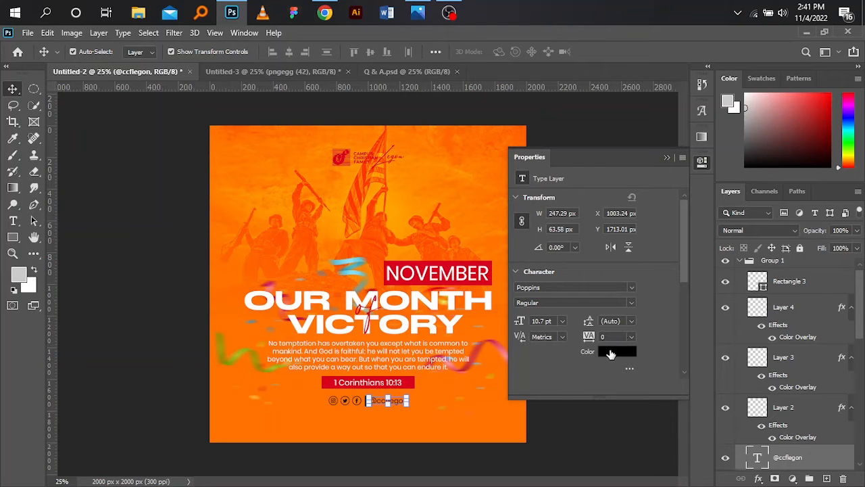
click(609, 352)
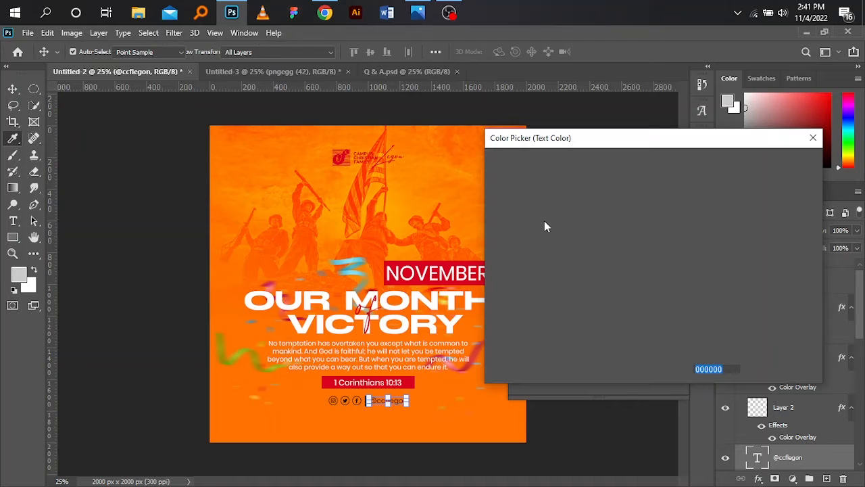
click(473, 157)
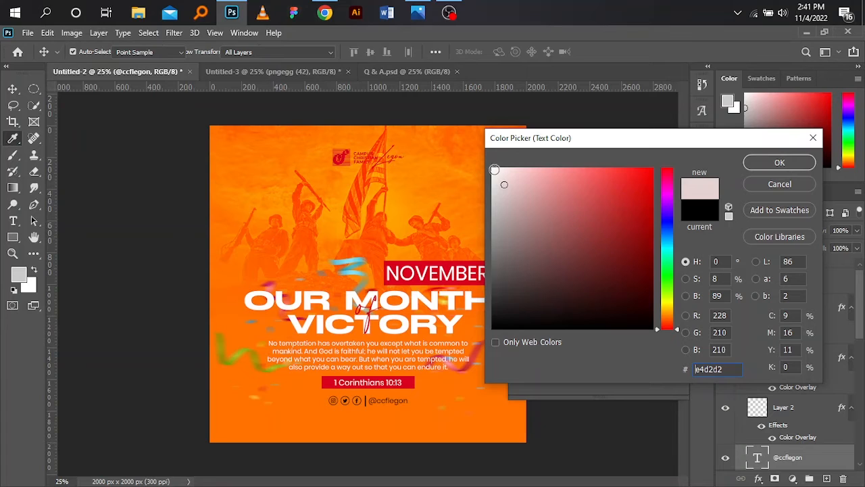
click(484, 159)
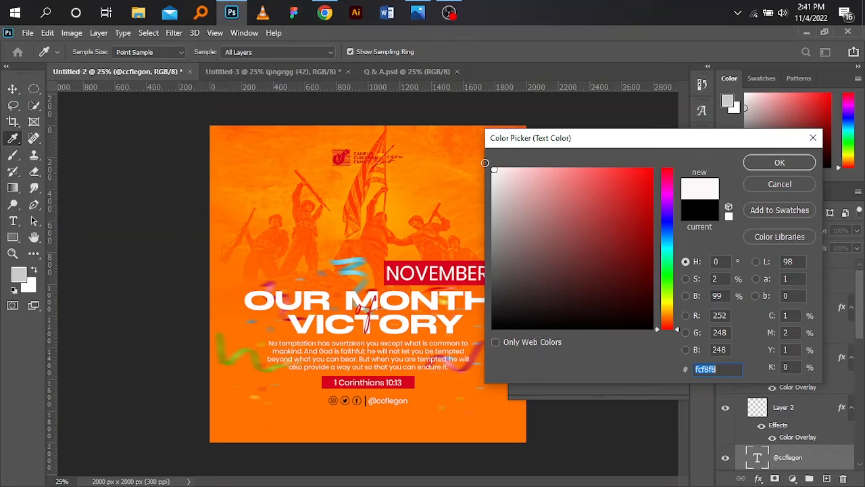
drag(485, 163, 479, 153)
drag(720, 370, 684, 370)
text(f)
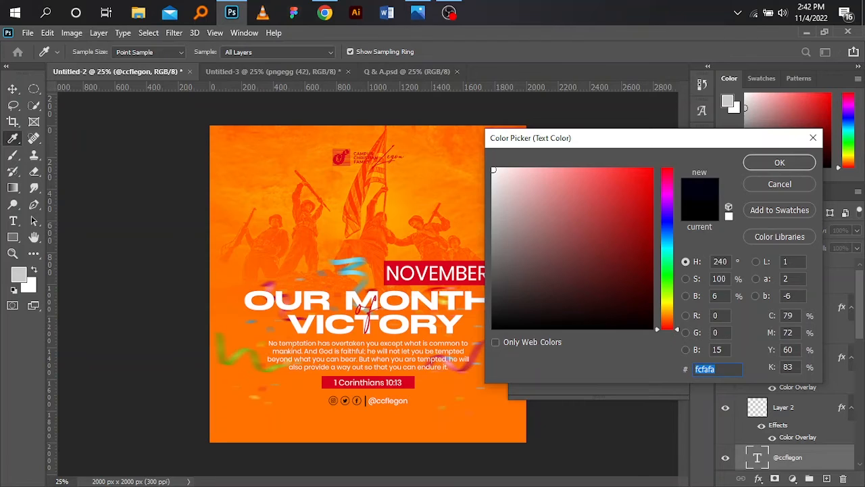
text(f)
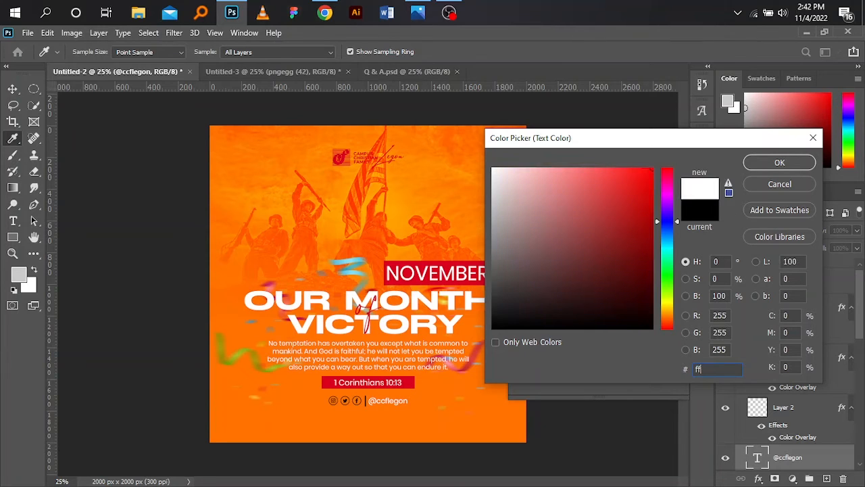
text(f)
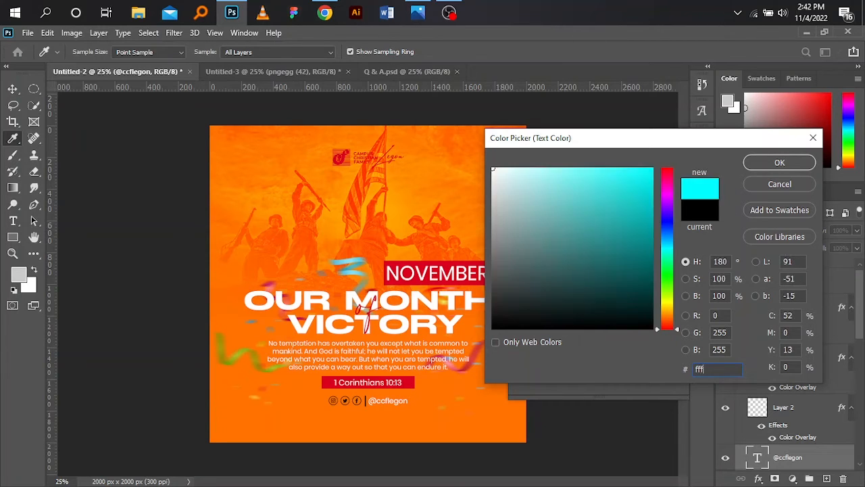
text(fff)
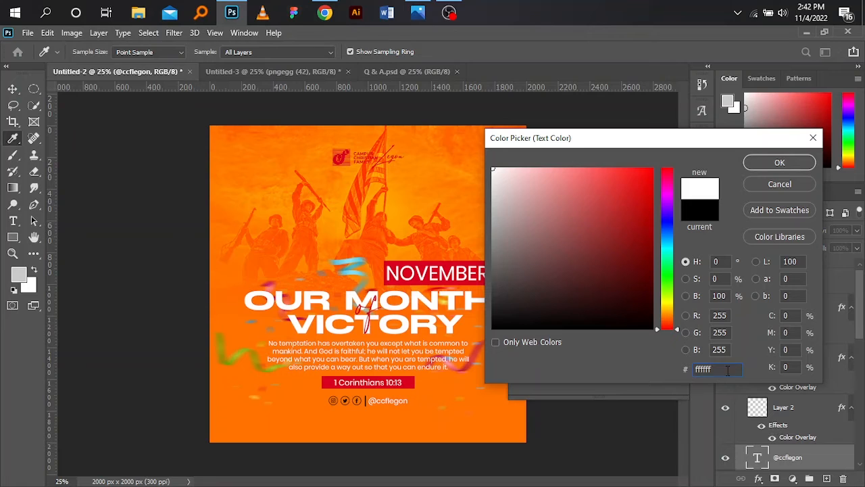
drag(728, 370, 670, 367)
click(768, 163)
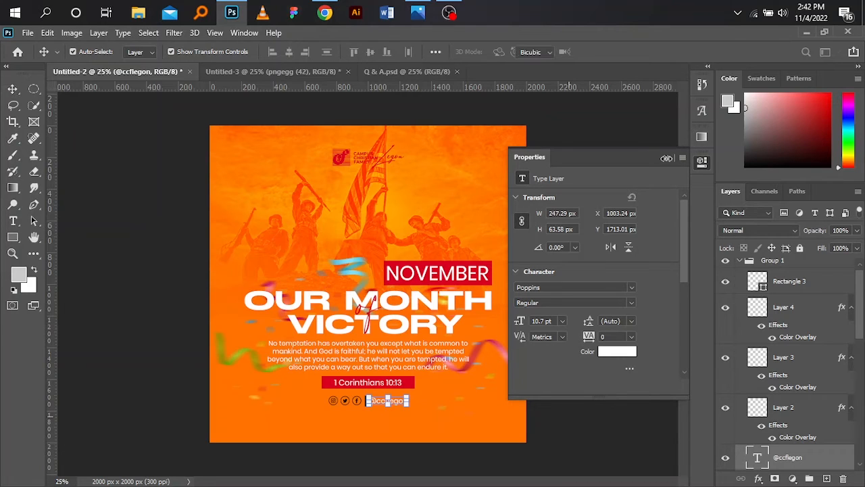
click(667, 158)
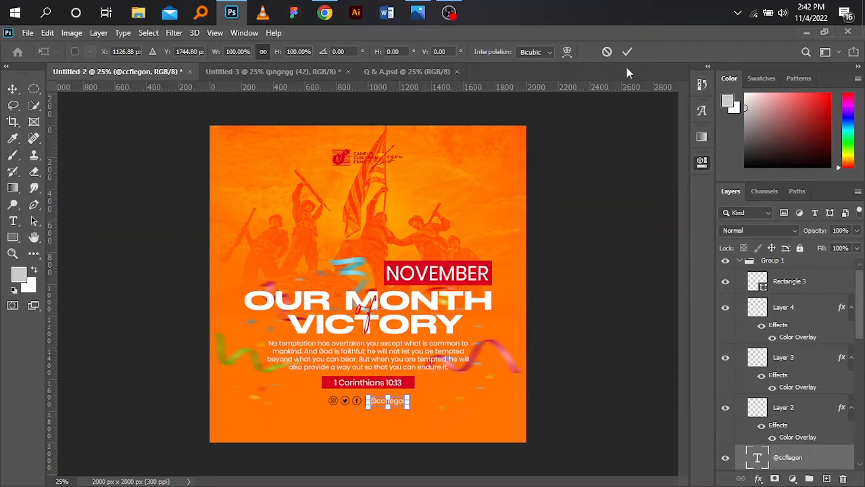
Step: Set the Color Overlay of the Instagram icon on Layer 2 to white, ffffff, and clear the selection
click(794, 409)
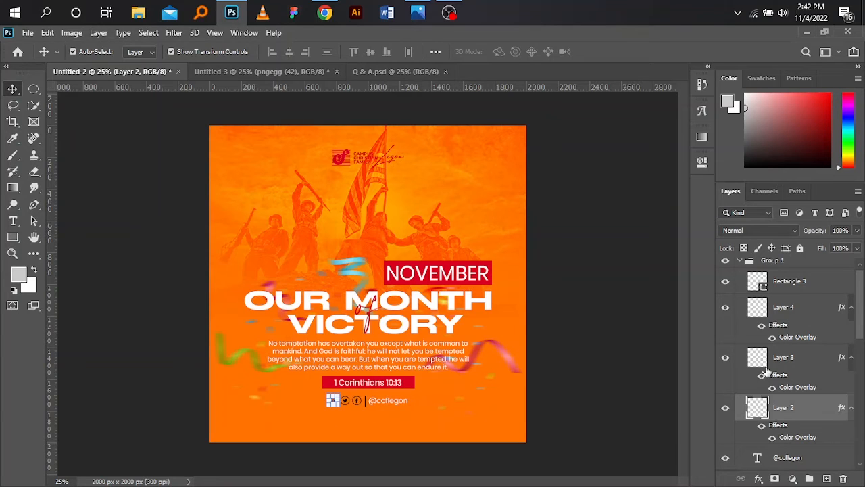
key(h)
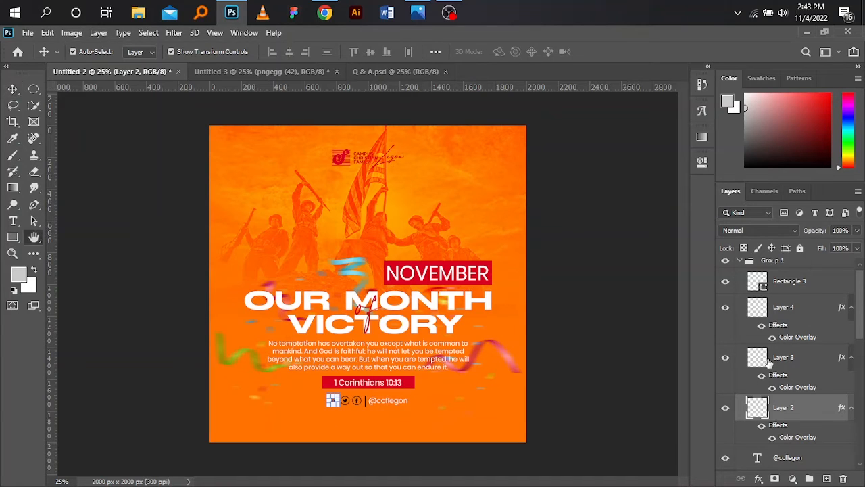
double_click(798, 436)
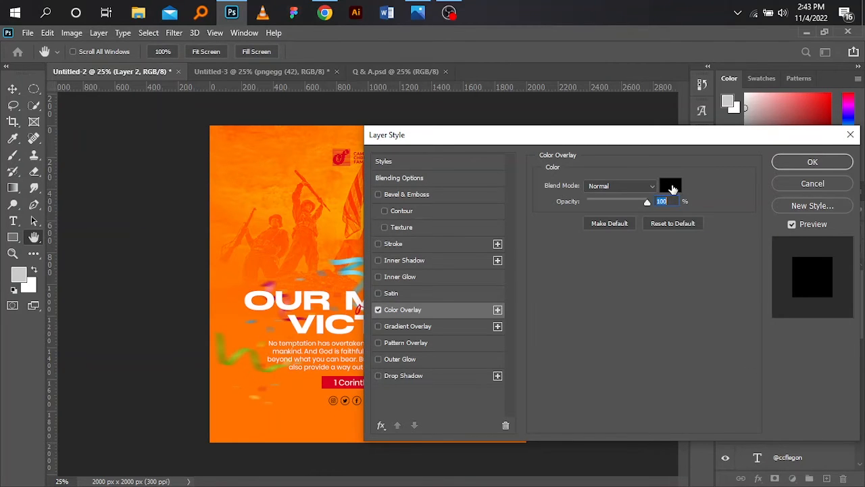
click(672, 187)
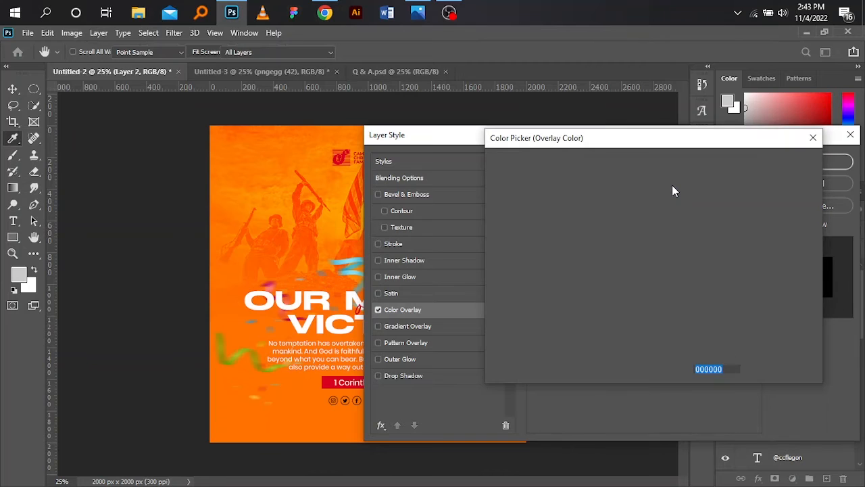
text(ffffff)
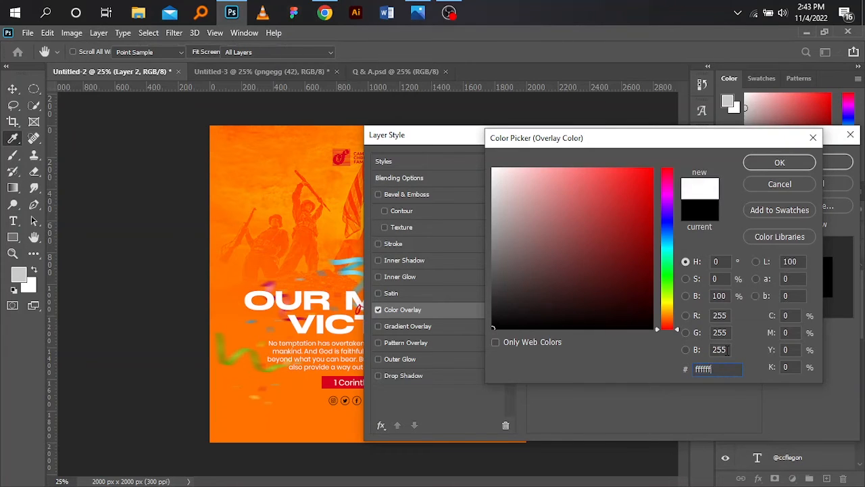
click(797, 165)
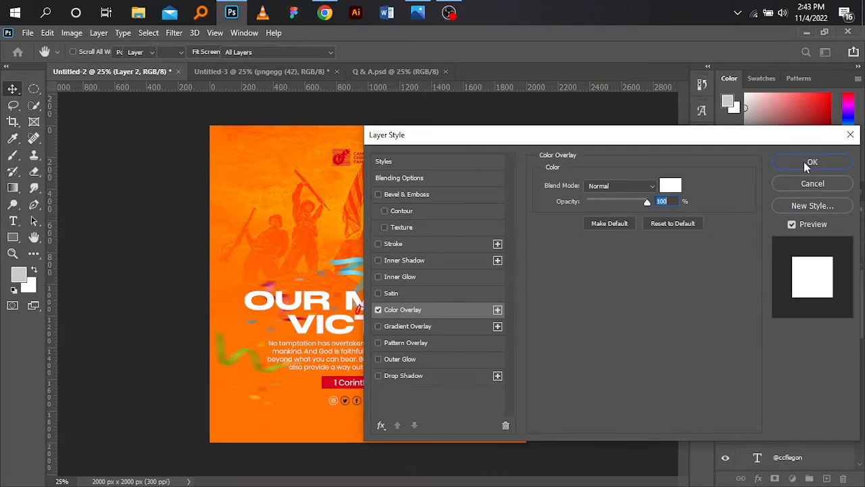
click(807, 162)
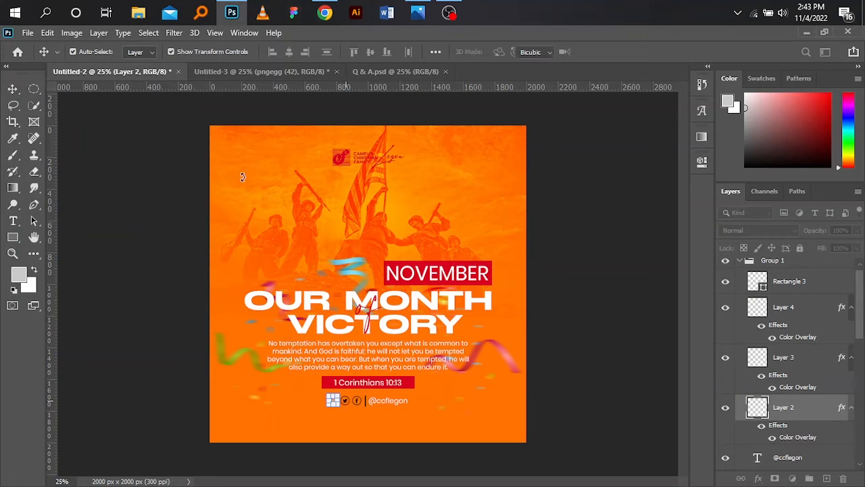
key(ctrl+t)
click(13, 89)
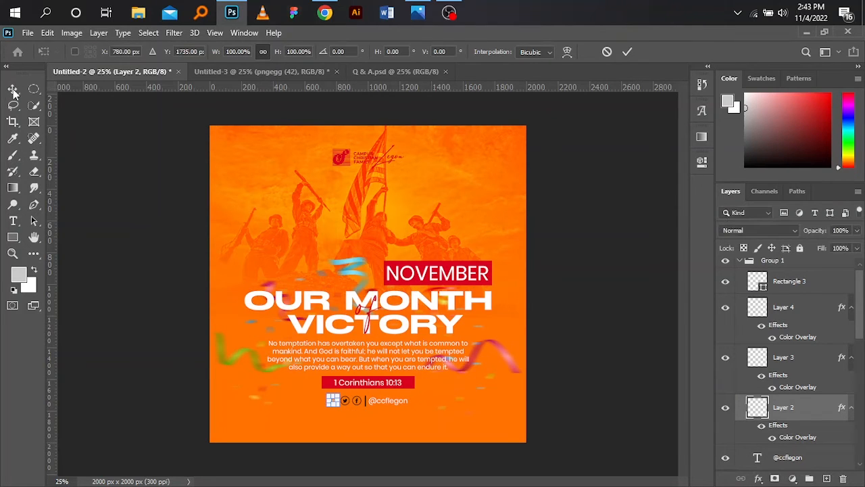
click(613, 277)
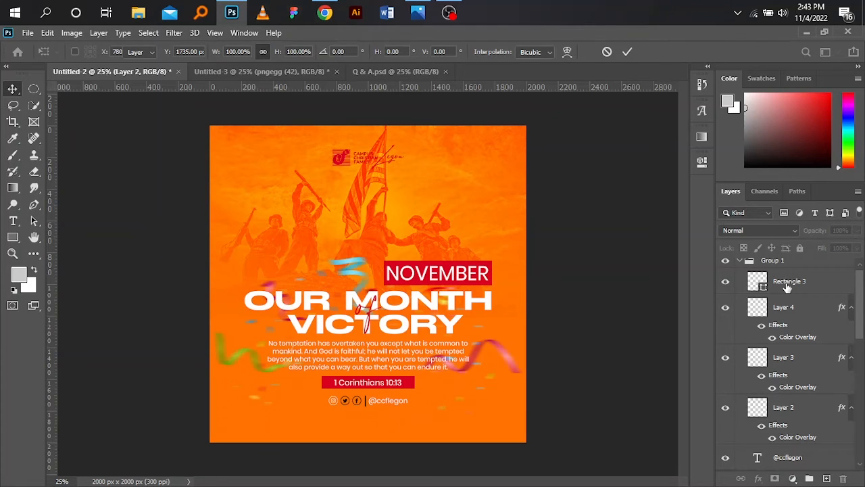
Step: Fill the thin Rectangle 3 divider between the social media icons and the handle with white, and clear the selection
click(786, 285)
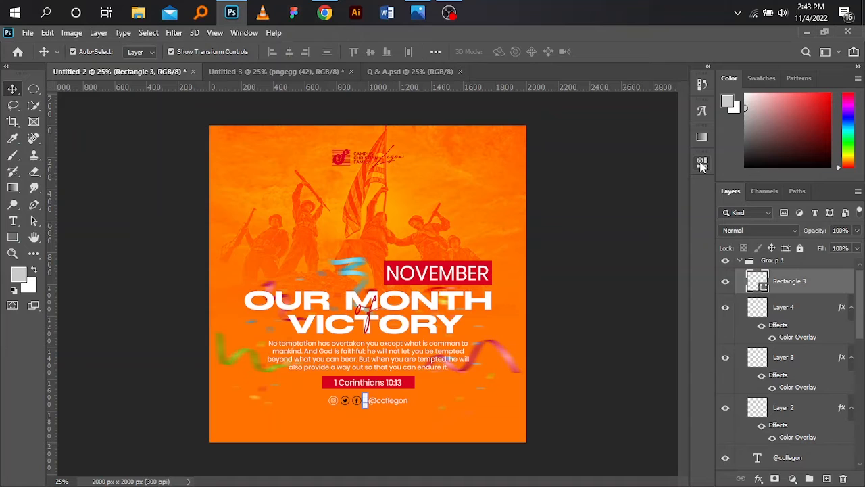
click(702, 164)
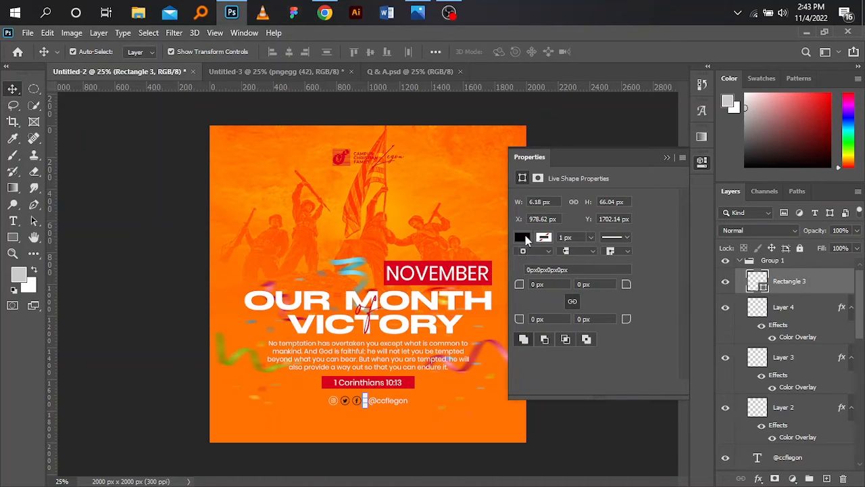
click(524, 237)
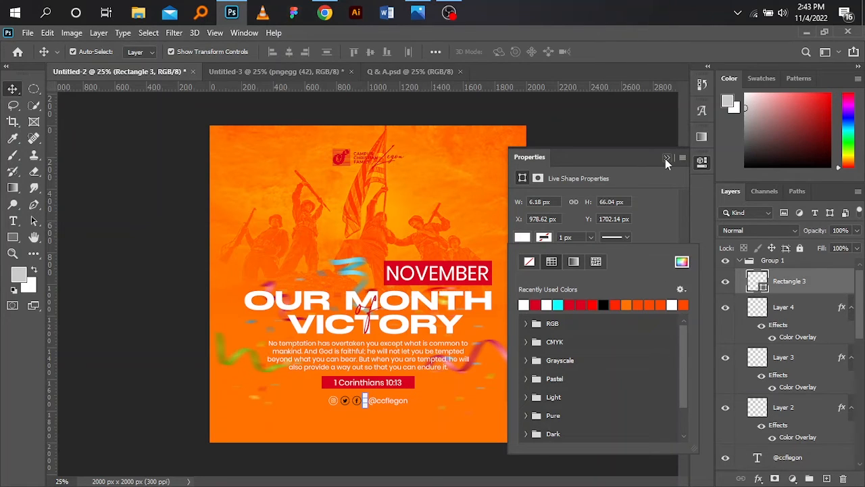
click(666, 159)
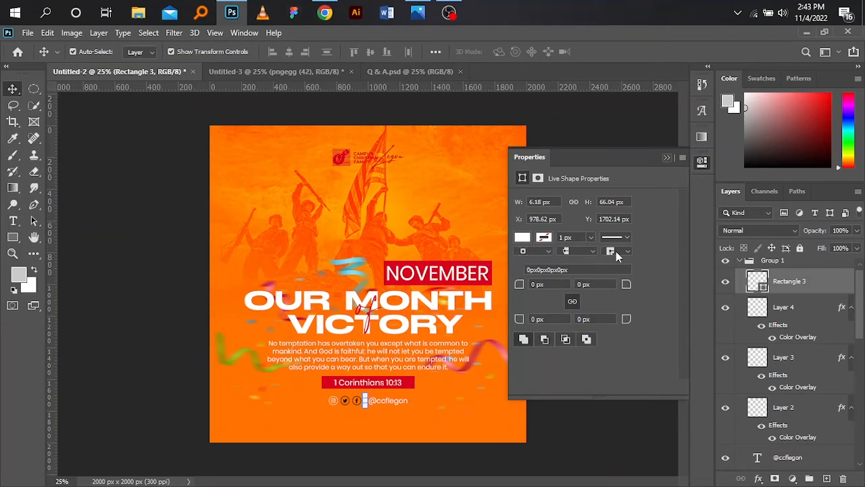
click(589, 311)
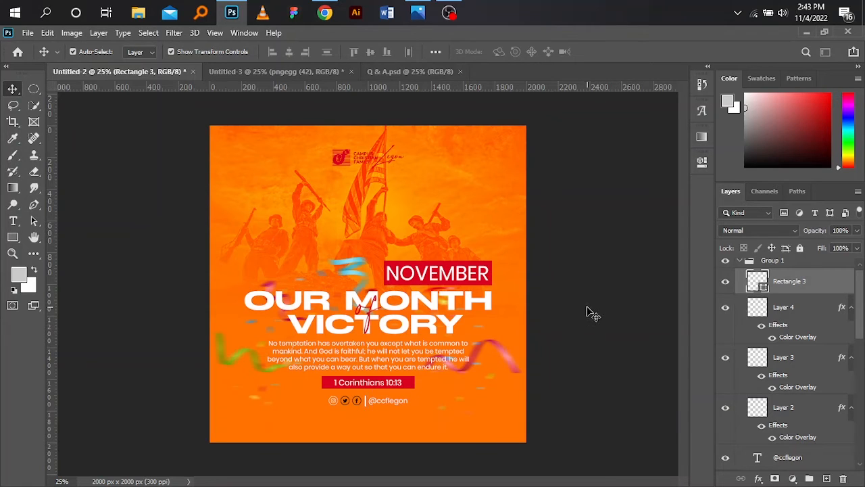
click(547, 322)
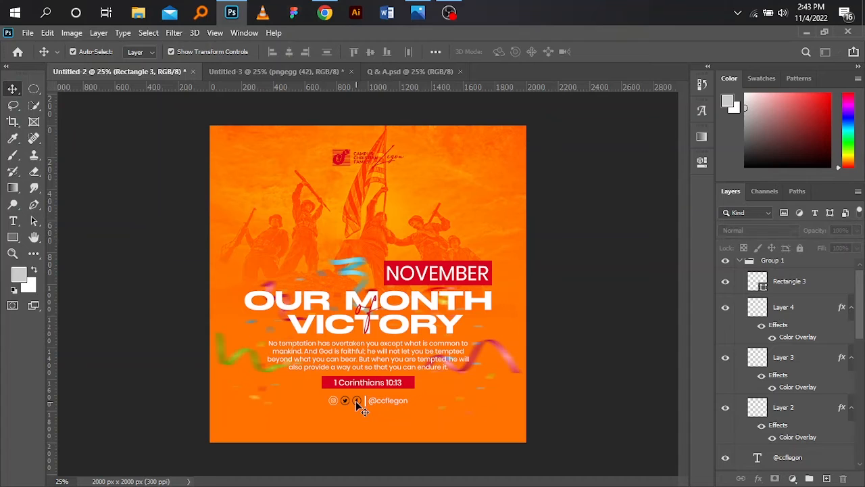
Step: Set the Color Overlay of the Facebook icon on Layer 4 to white, ffffff
click(357, 401)
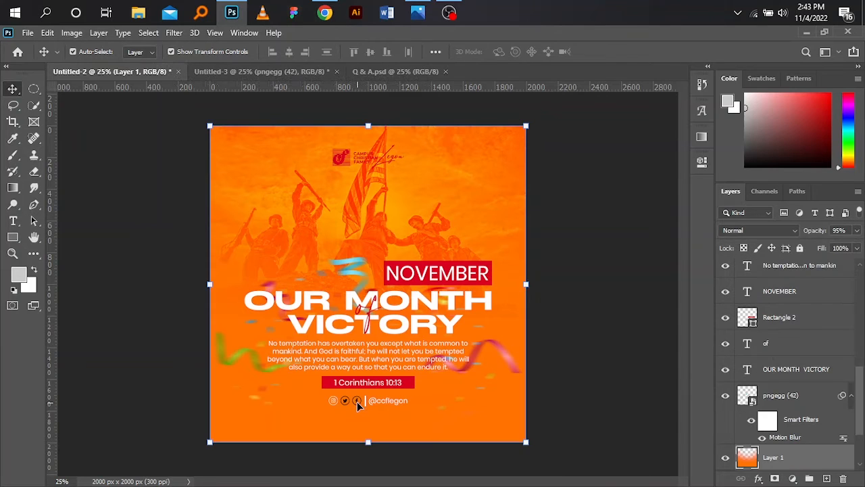
drag(860, 391, 859, 284)
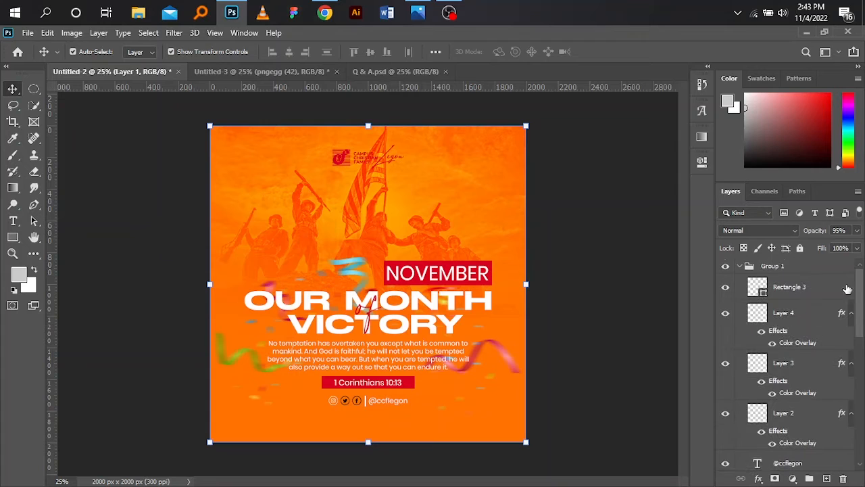
click(796, 311)
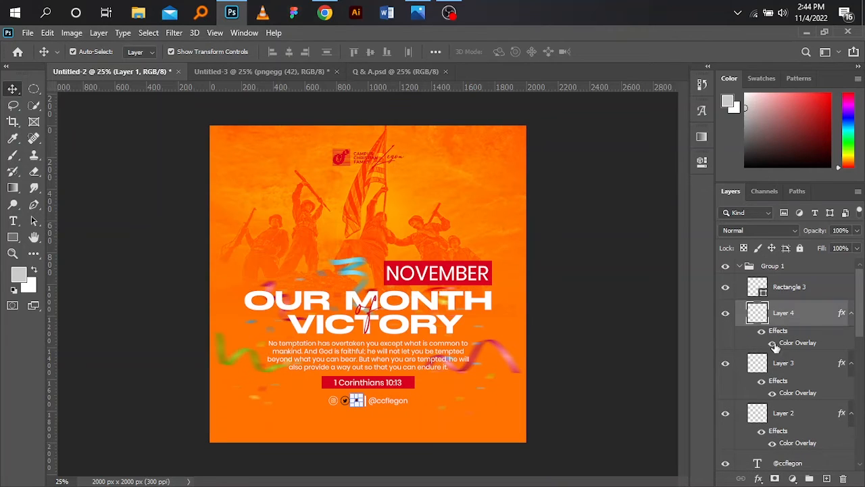
click(759, 480)
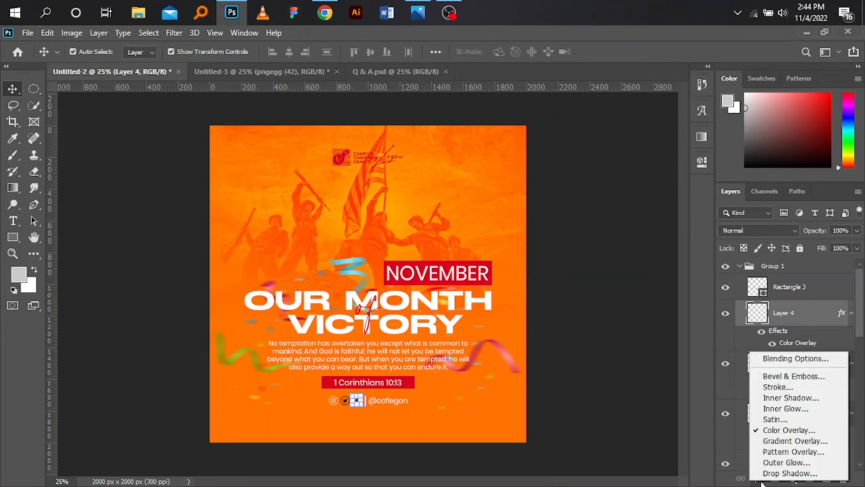
click(784, 431)
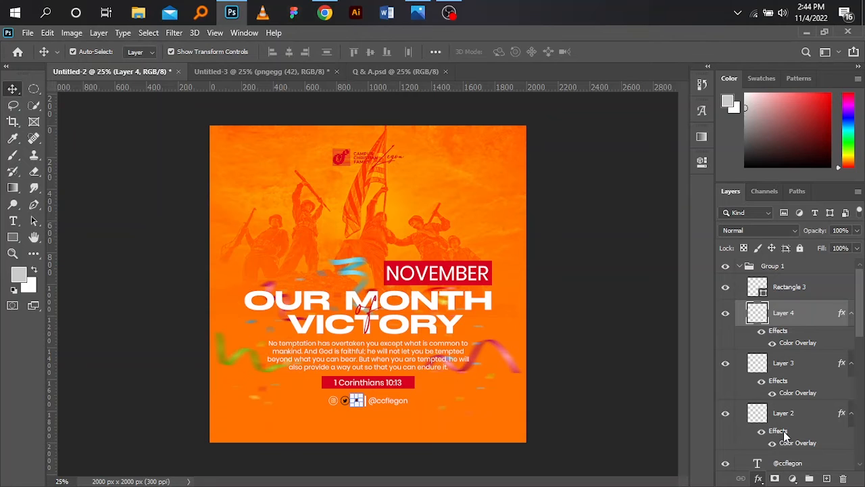
key(h)
double_click(784, 431)
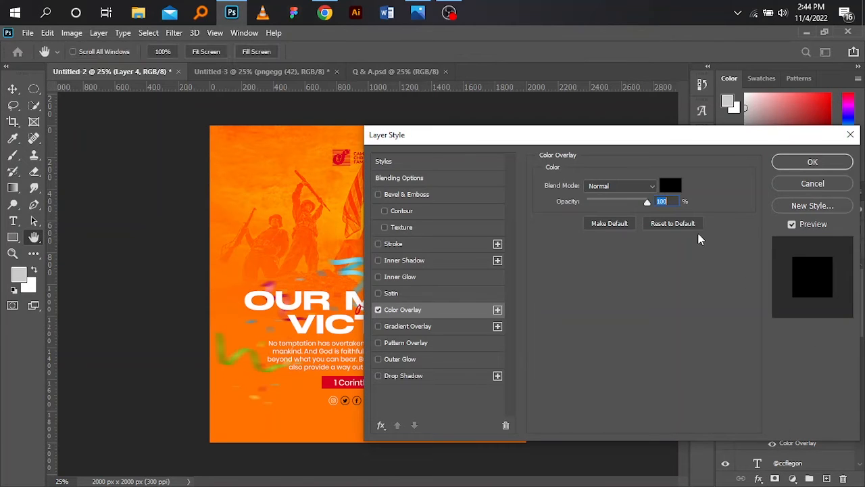
click(676, 191)
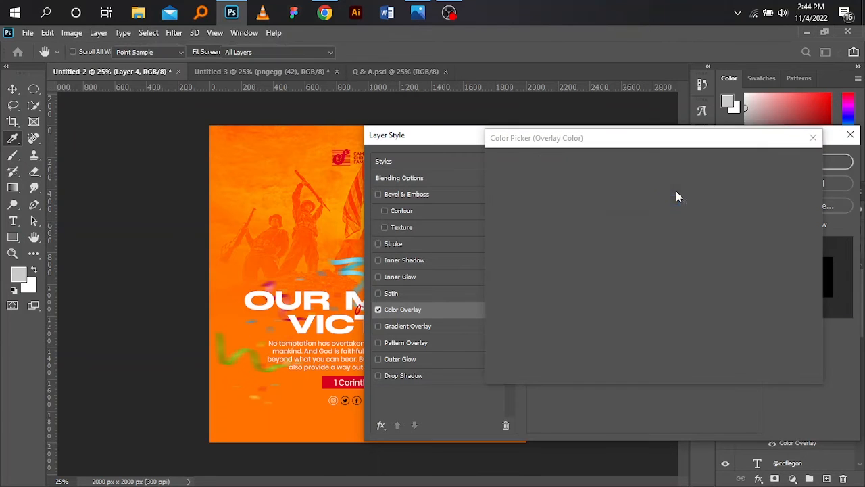
text(ffffff)
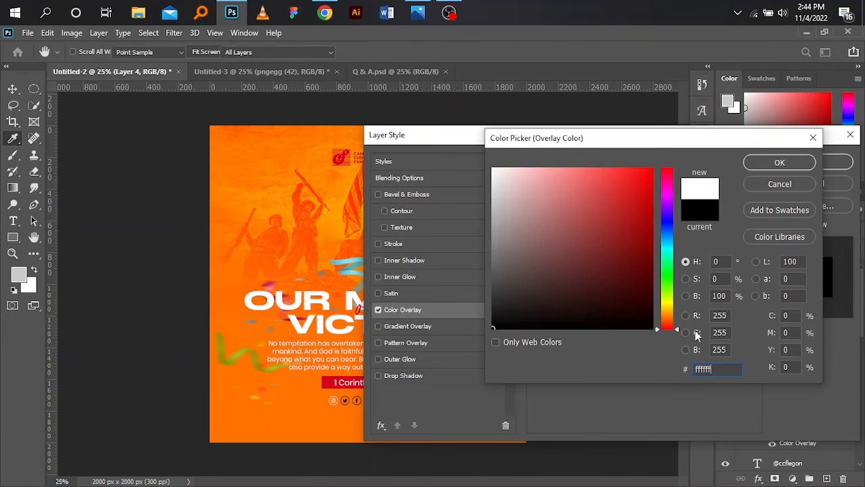
click(782, 163)
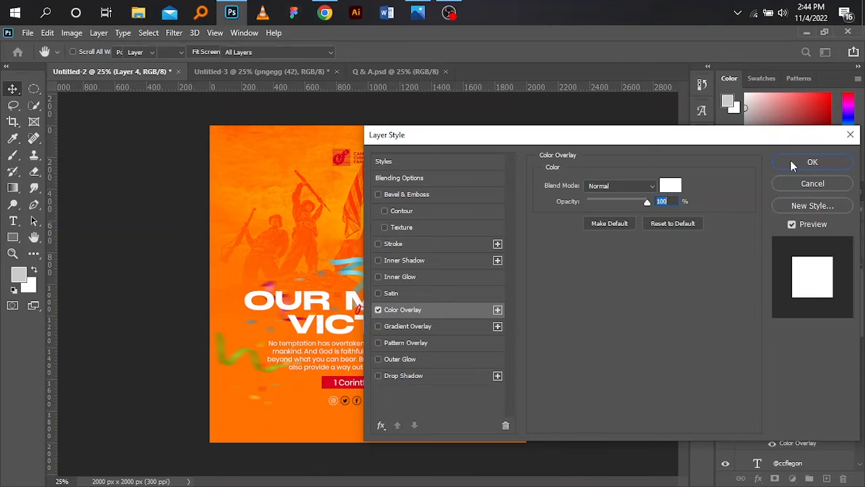
click(790, 160)
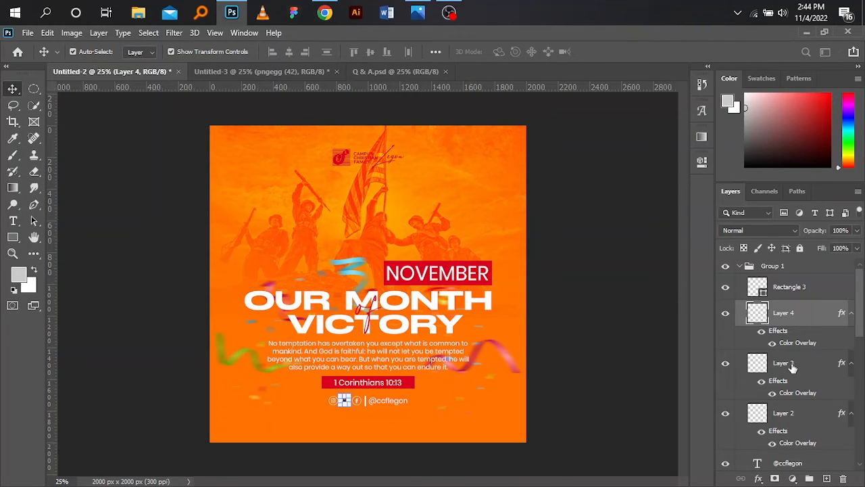
Step: Set the Color Overlay of the Twitter icon on Layer 3 to white, ffffff
click(793, 365)
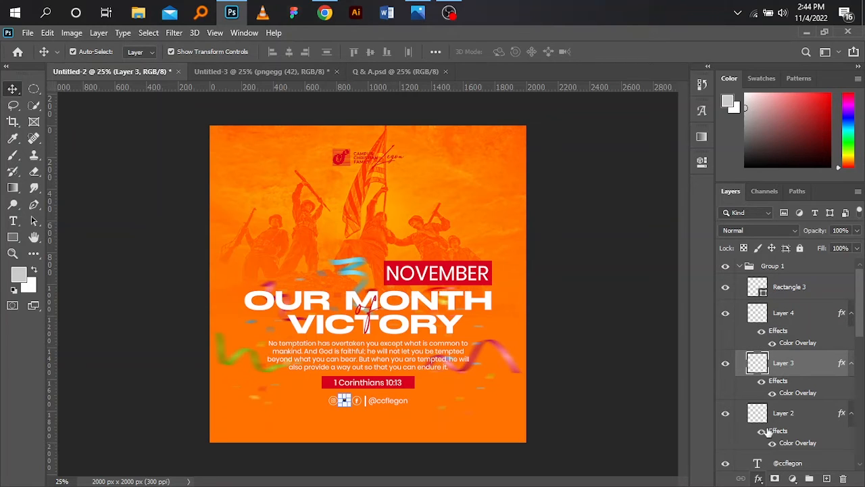
click(760, 479)
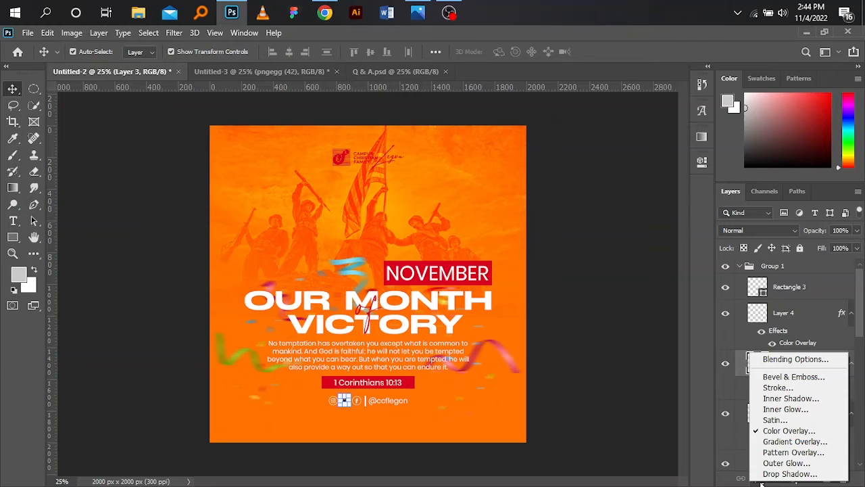
click(788, 431)
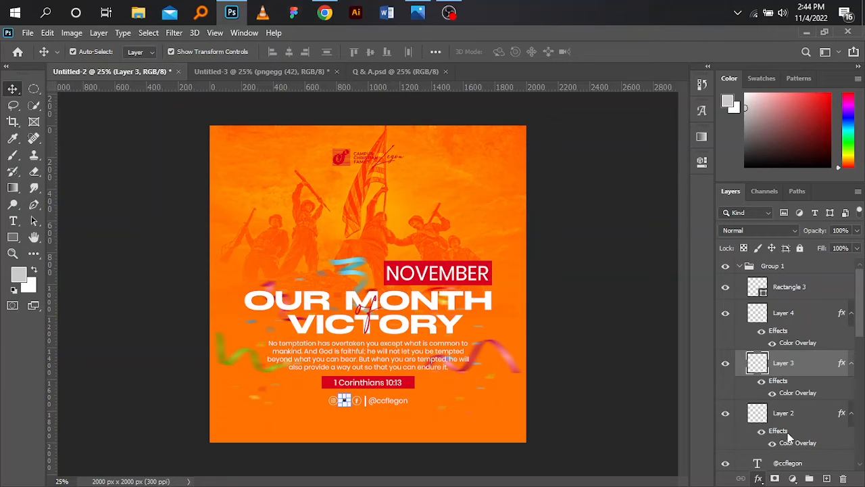
key(h)
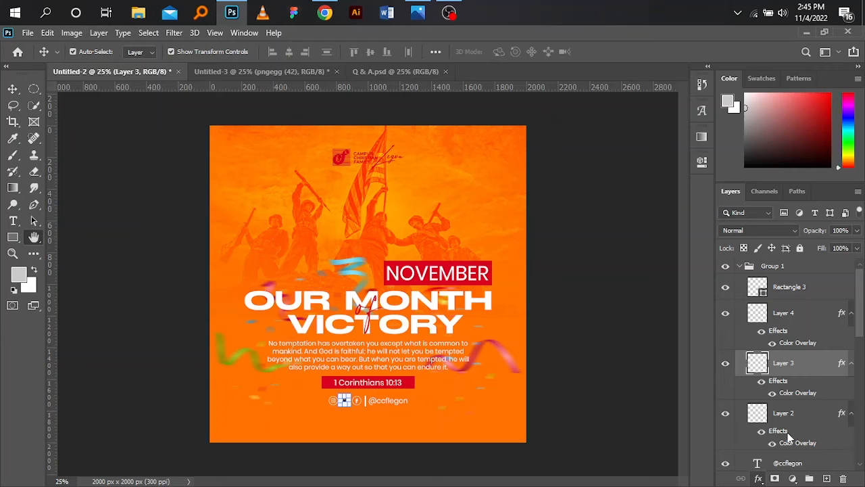
double_click(787, 438)
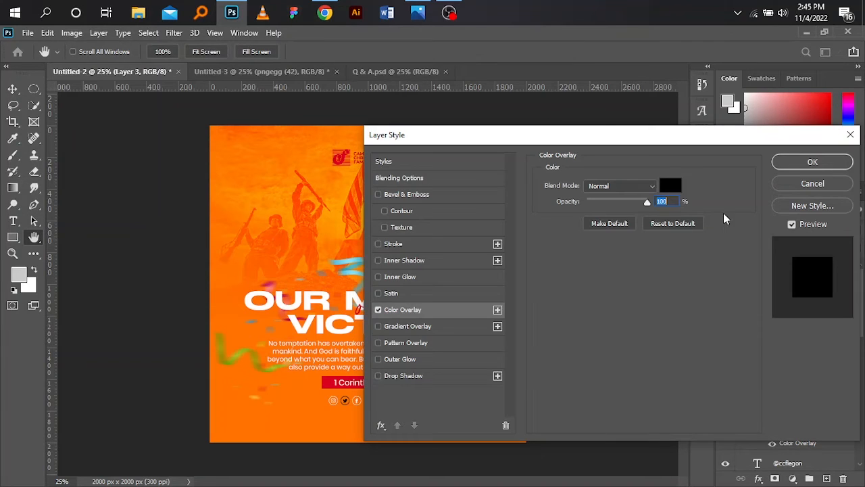
click(668, 187)
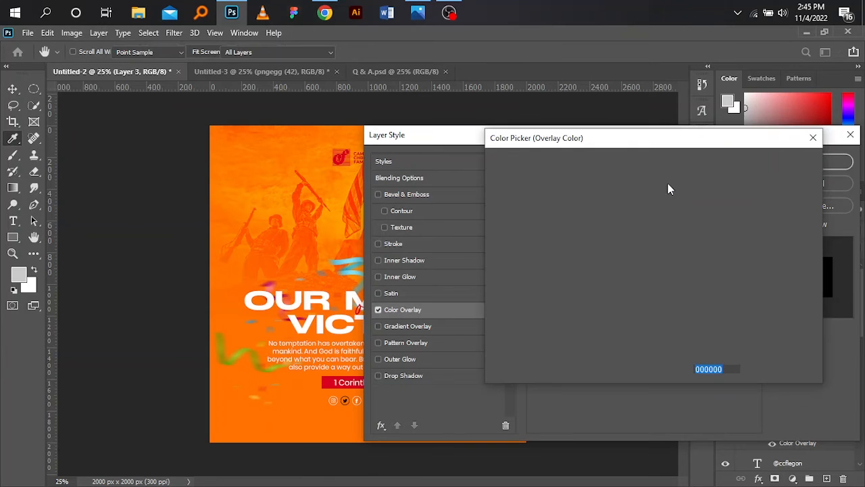
text(ffffff)
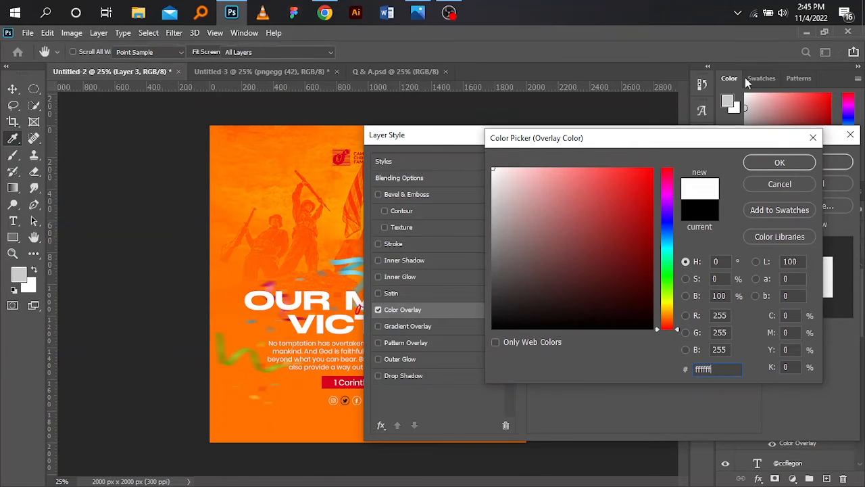
click(768, 162)
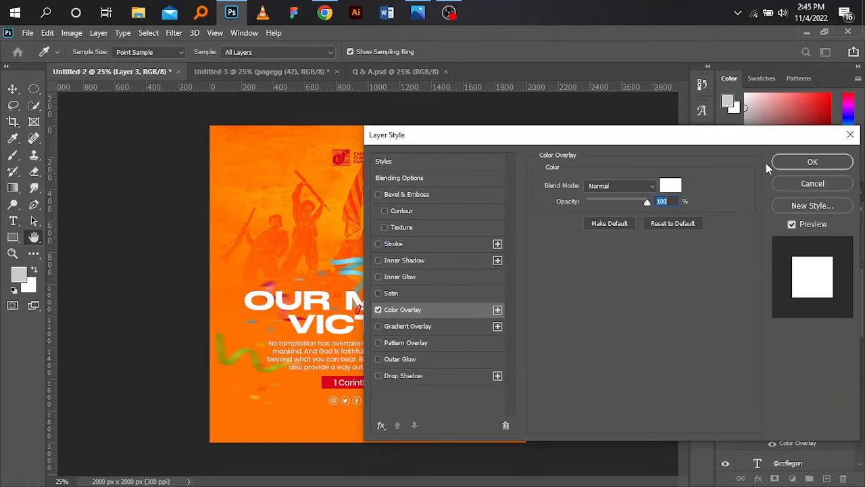
click(777, 164)
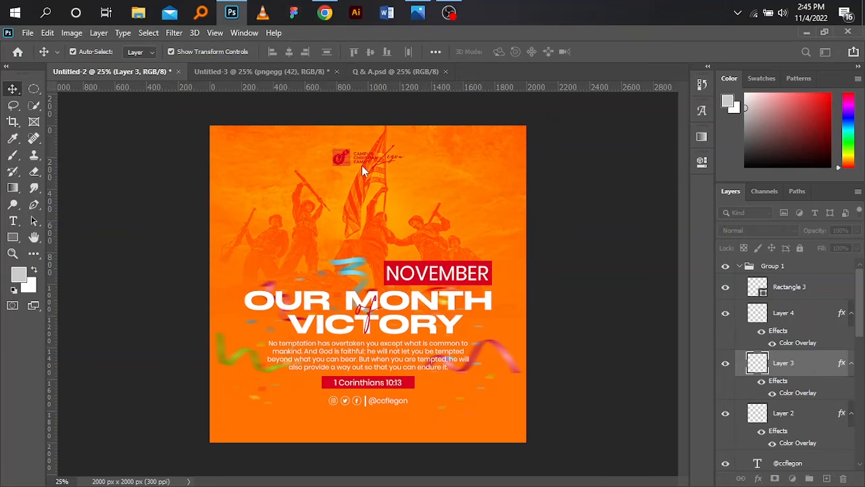
Step: Open the contents of the CCF Logo smart object at the flyer's upper edge for editing
click(344, 158)
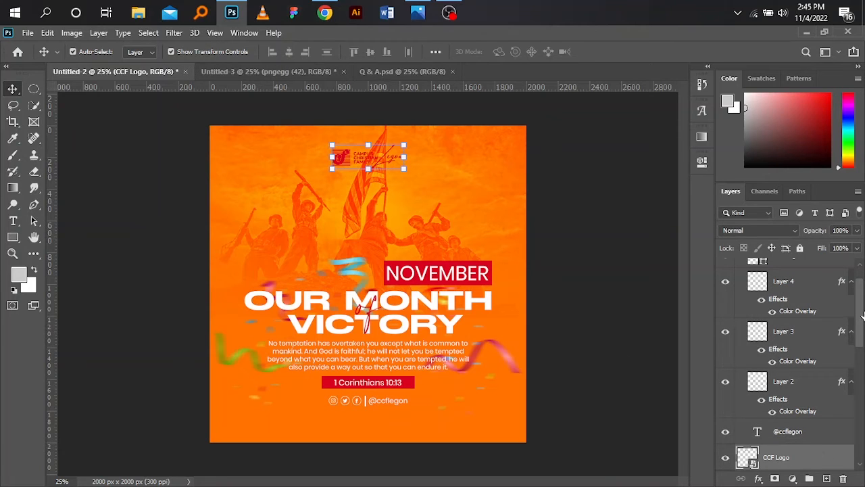
click(859, 345)
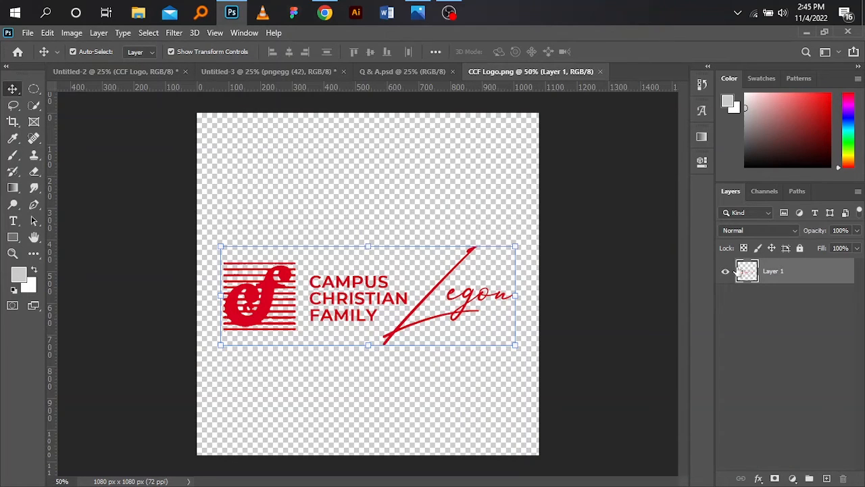
click(703, 164)
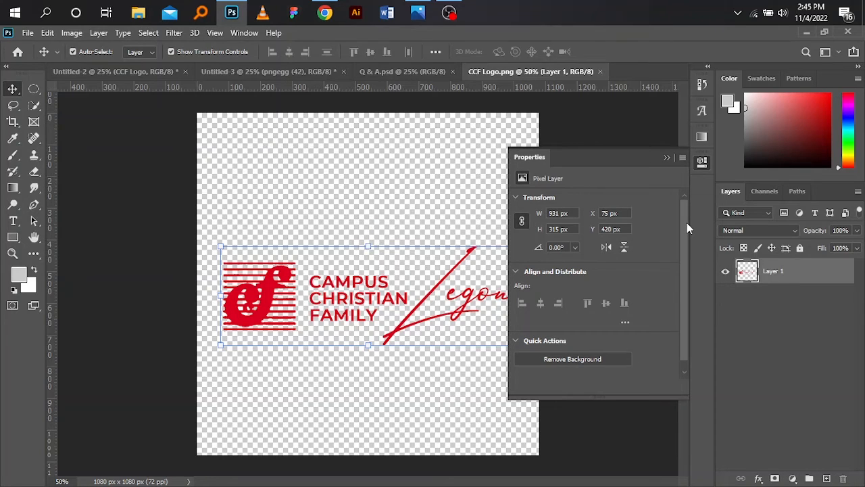
click(667, 157)
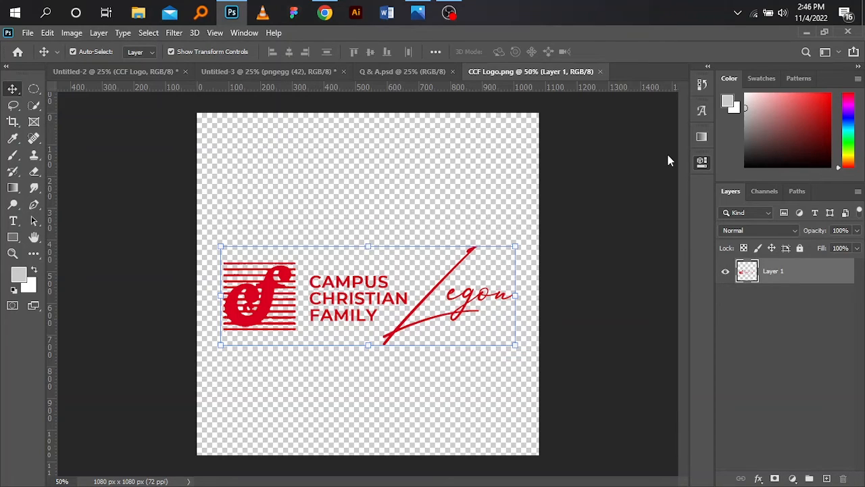
Step: Apply a white Color Overlay at 100% opacity to Layer 1 of the CCF logo
click(757, 478)
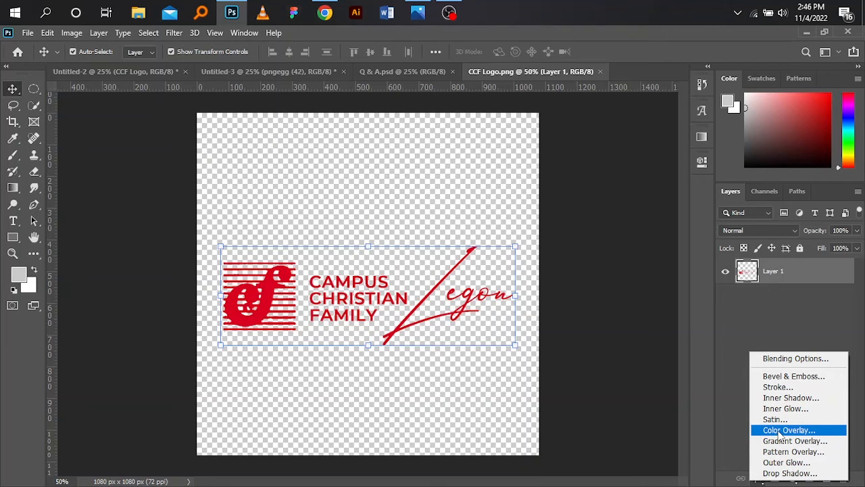
click(781, 431)
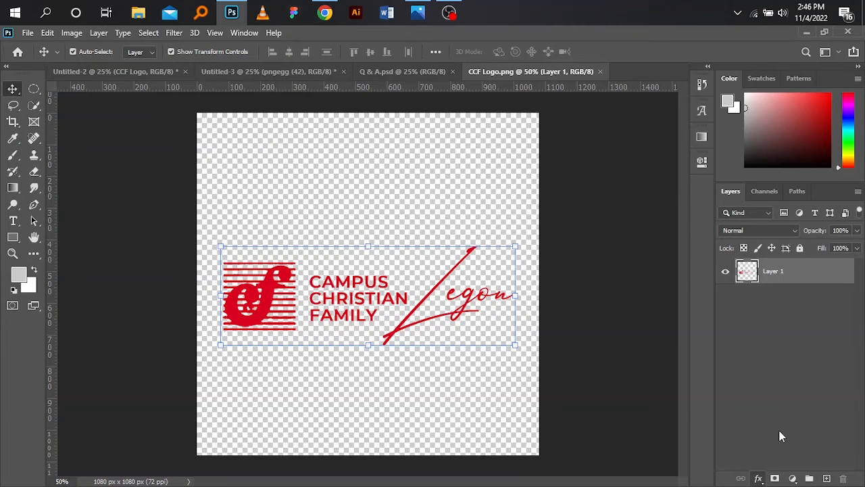
key(h)
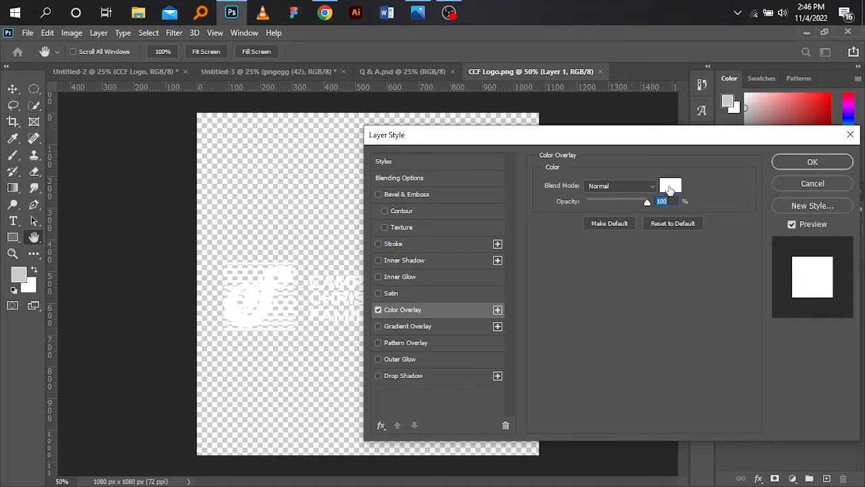
click(811, 169)
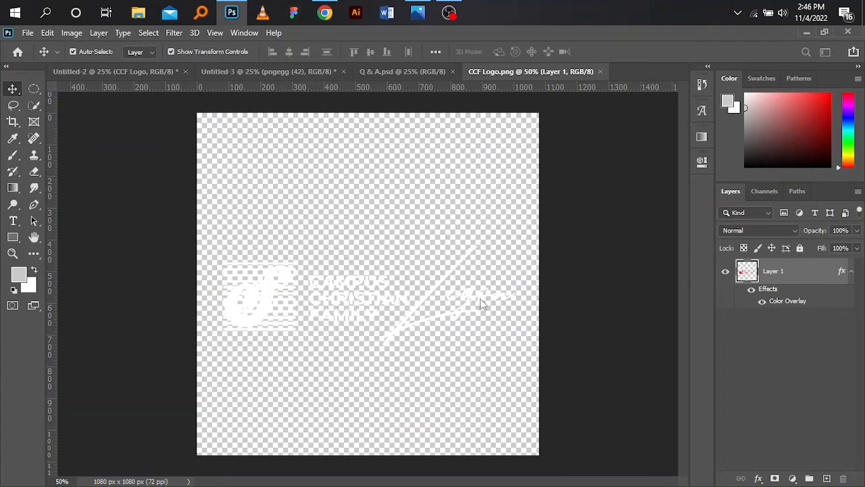
click(481, 303)
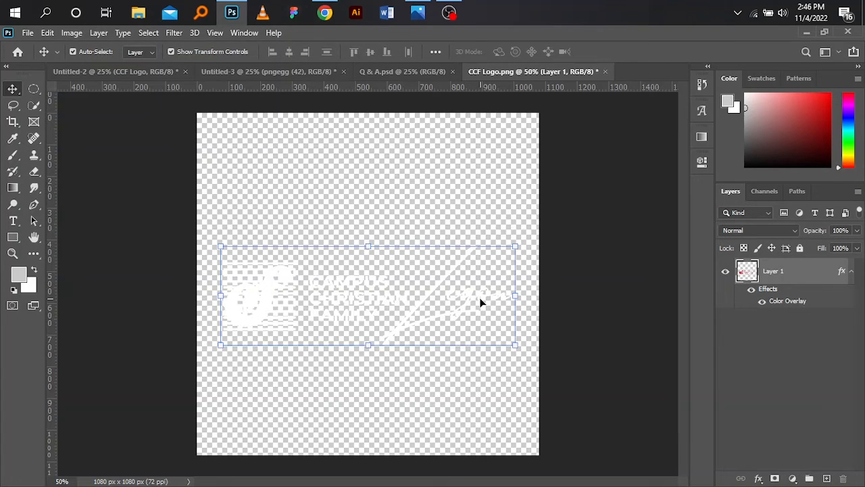
Step: Save and close the recoloured CCF logo document to update the flyer, and clear the selection
key(ctrl+s)
click(601, 72)
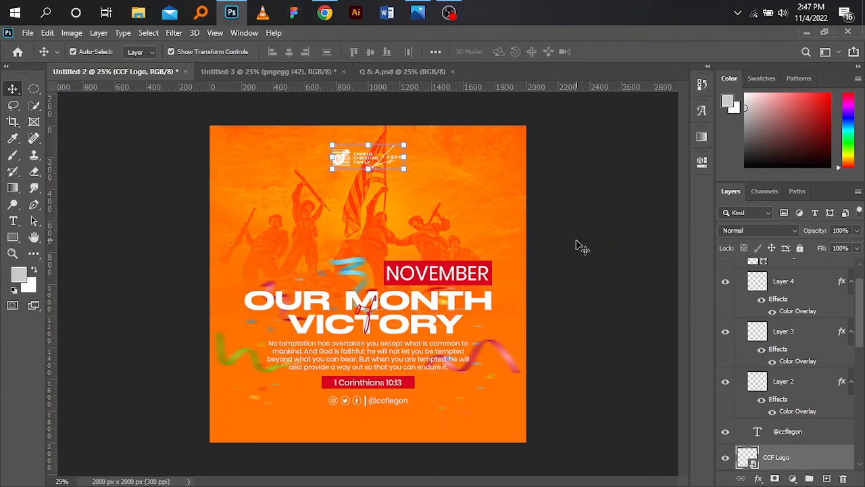
click(600, 301)
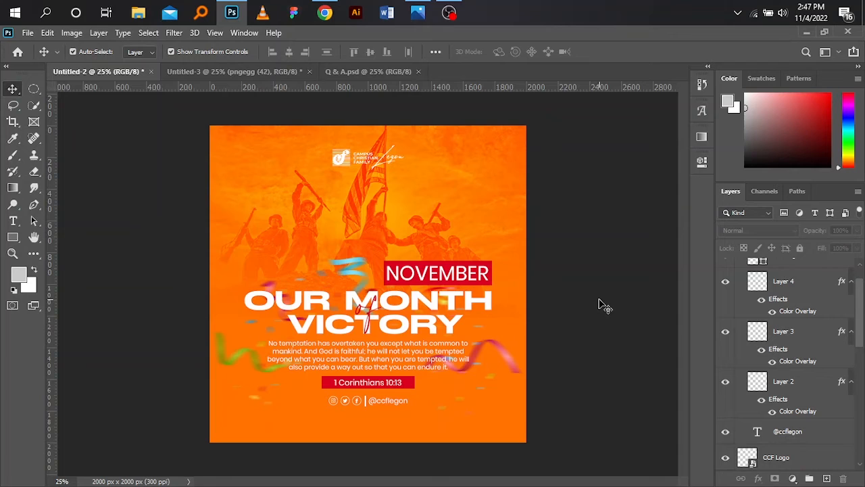
click(371, 318)
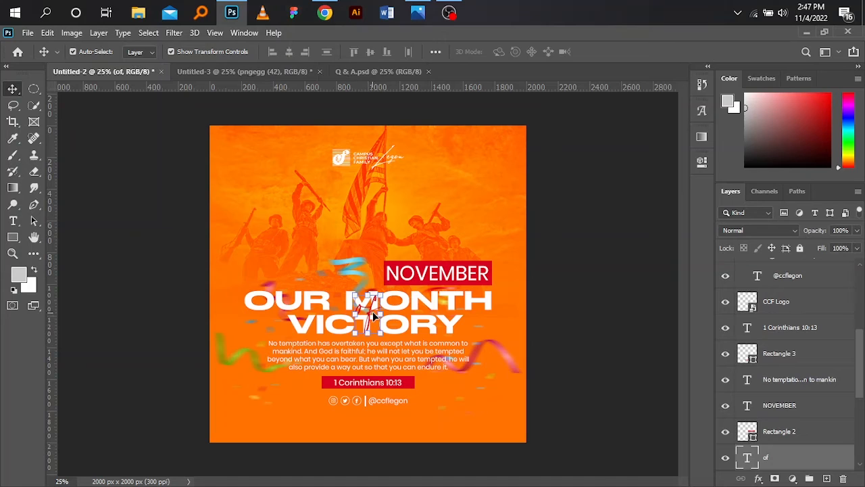
click(126, 175)
click(104, 179)
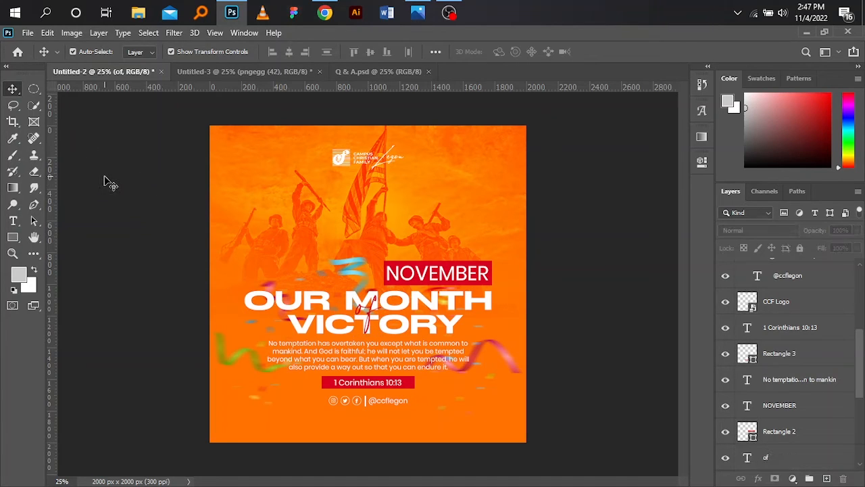
Step: Start saving the flyer as a new file, choosing to store it on the computer instead of in cloud documents
click(28, 32)
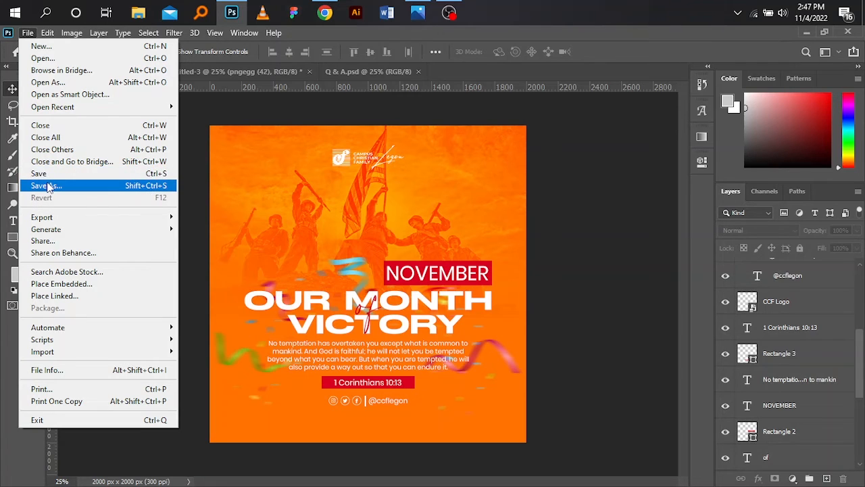
click(47, 183)
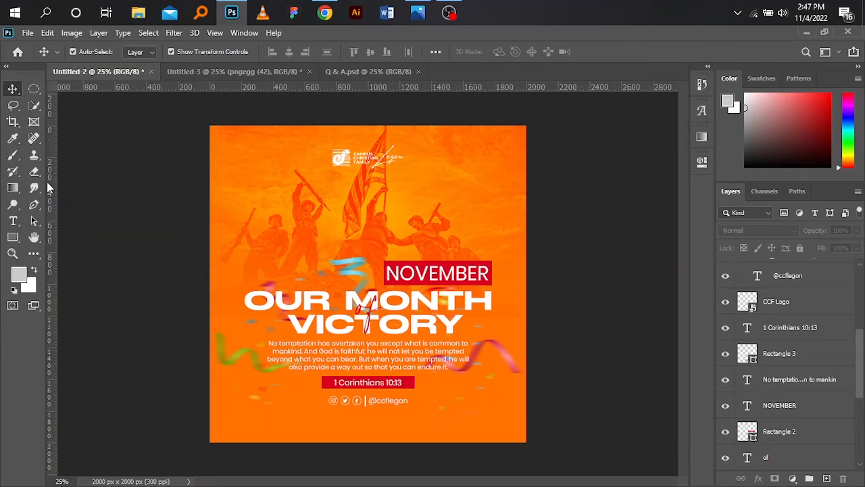
key(ctrl+n)
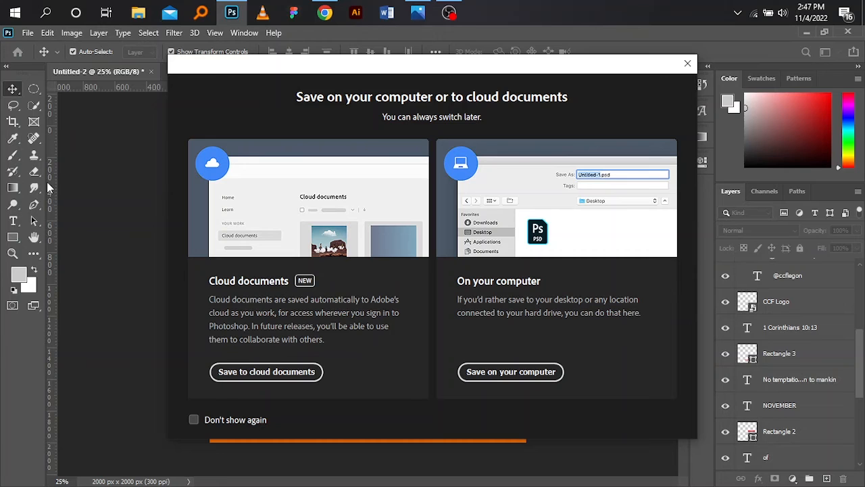
click(512, 372)
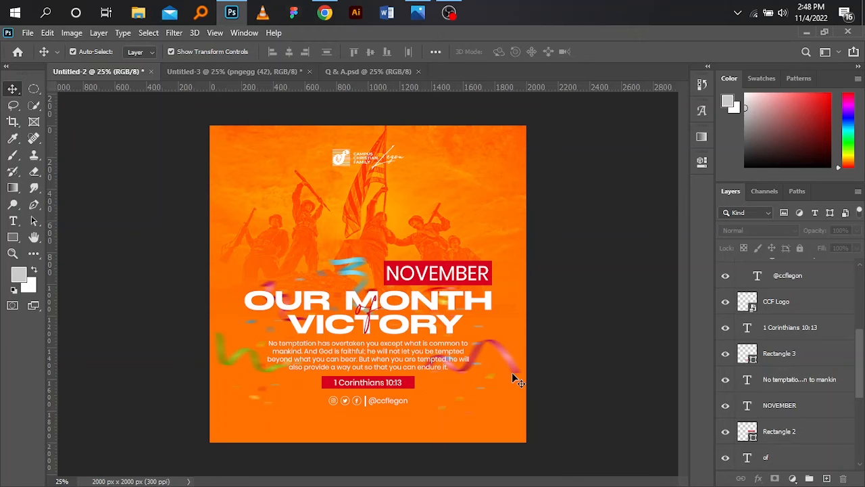
key(ctrl+s)
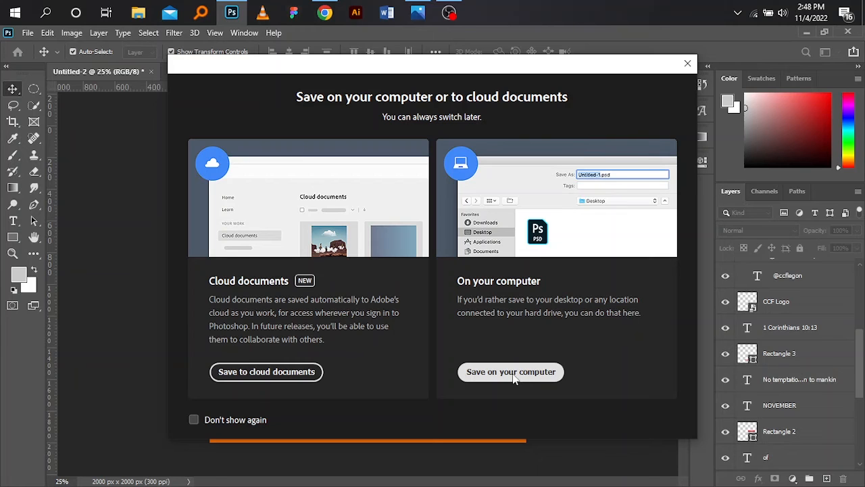
click(512, 371)
key(ctrl+s)
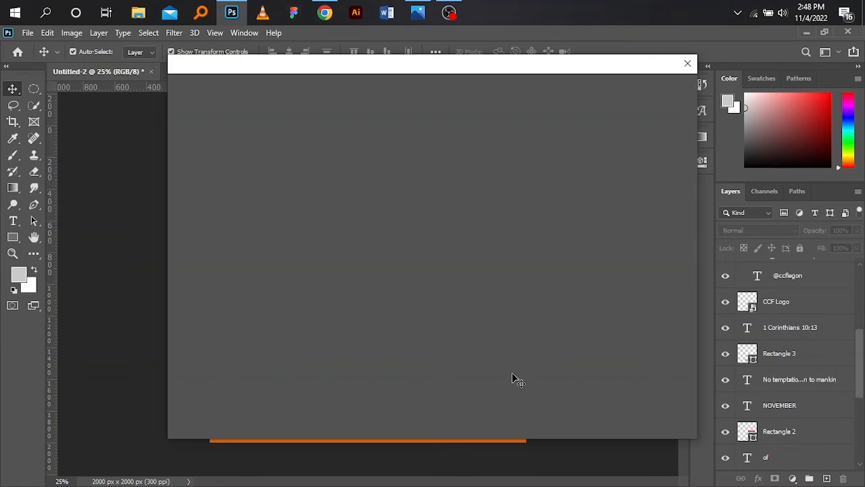
click(512, 373)
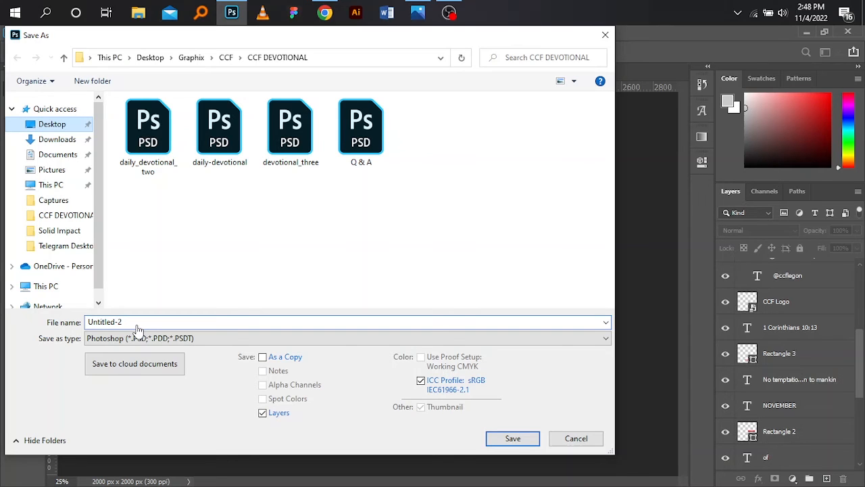
Step: Save the flyer to the Desktop as november_flyer in Photoshop format with layers, keeping Maximize Compatibility enabled
click(137, 326)
text(november)
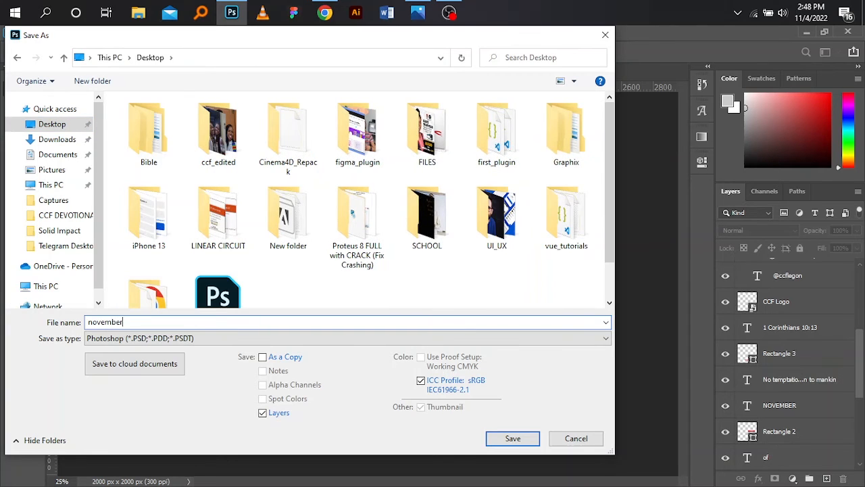
text(_flyer)
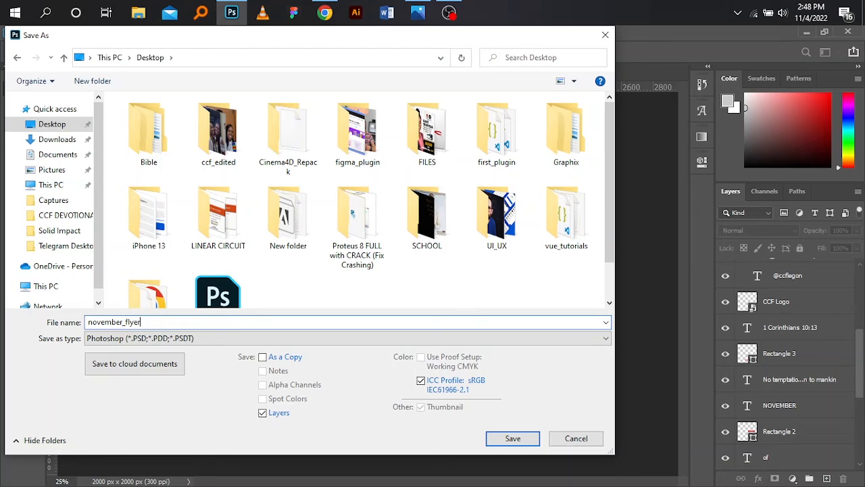
click(513, 439)
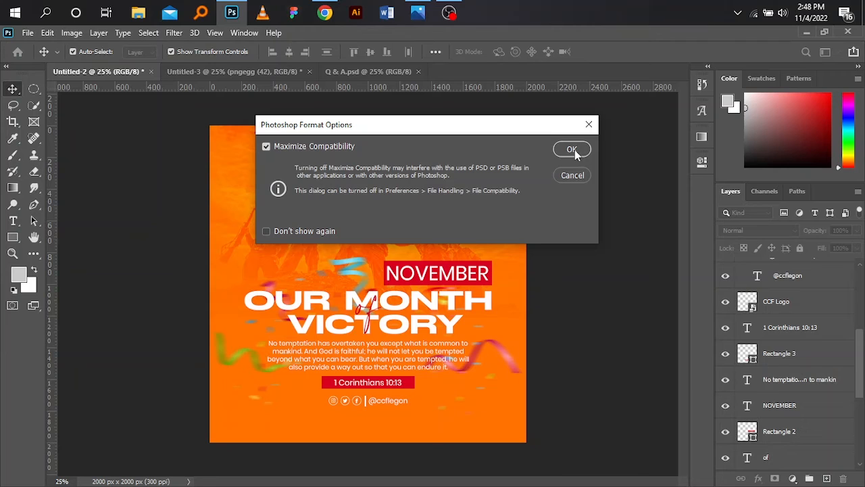
click(572, 149)
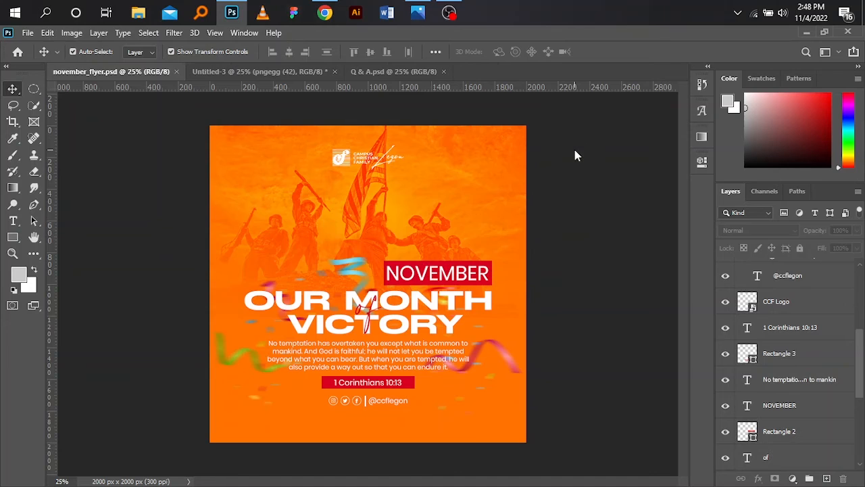
Step: Try to quick-export the flyer as a PNG named november_flyer to the Desktop
click(27, 33)
mouse_move(87, 216)
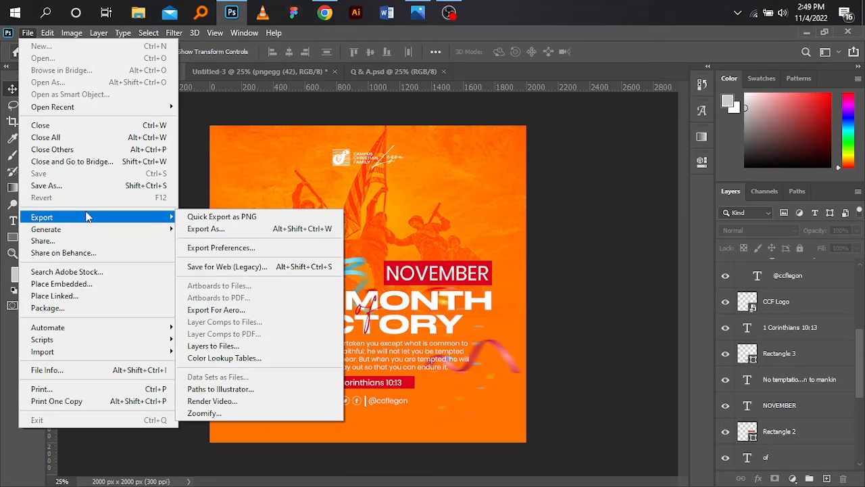
click(225, 218)
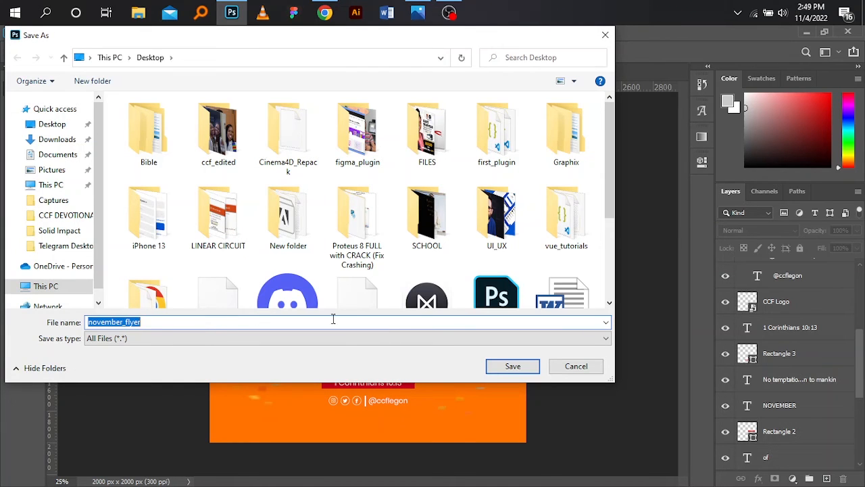
click(513, 366)
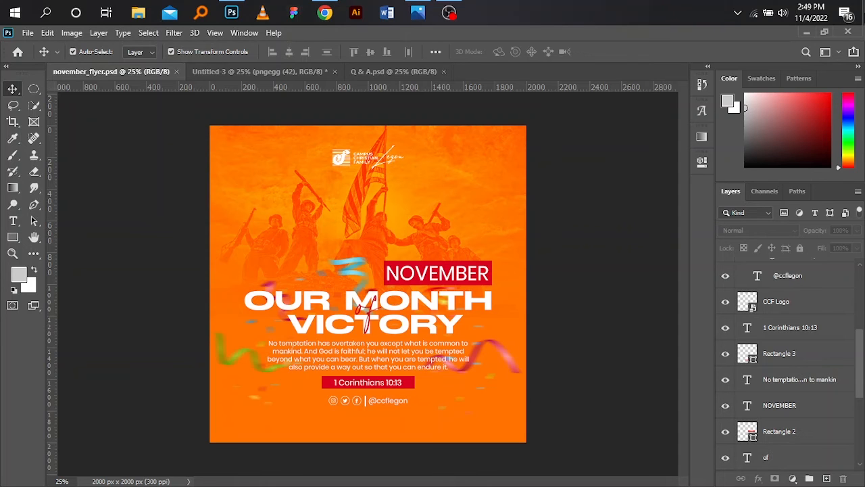
Step: Switch to the Windows desktop, refresh it to check for the exported november_flyer image, and return to Photoshop
click(864, 12)
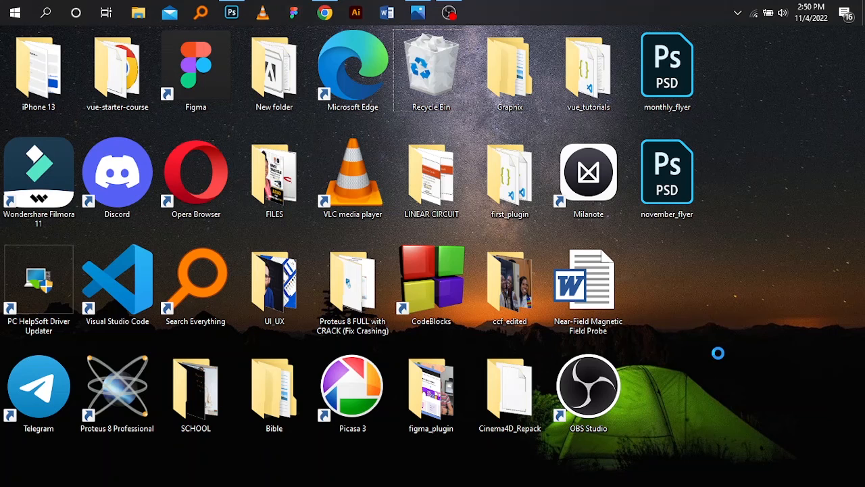
right_click(718, 353)
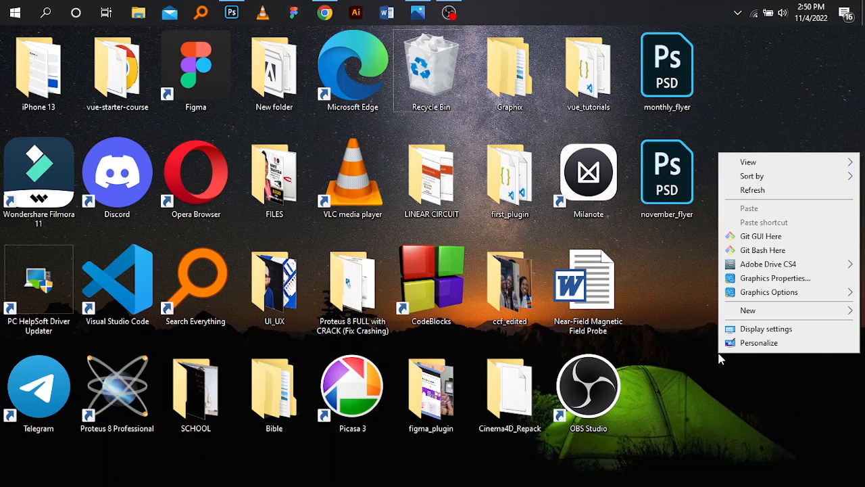
click(807, 192)
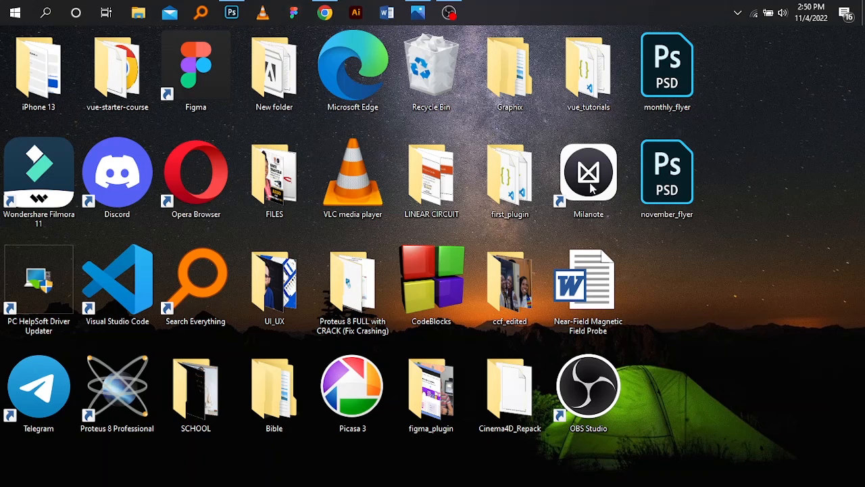
click(236, 15)
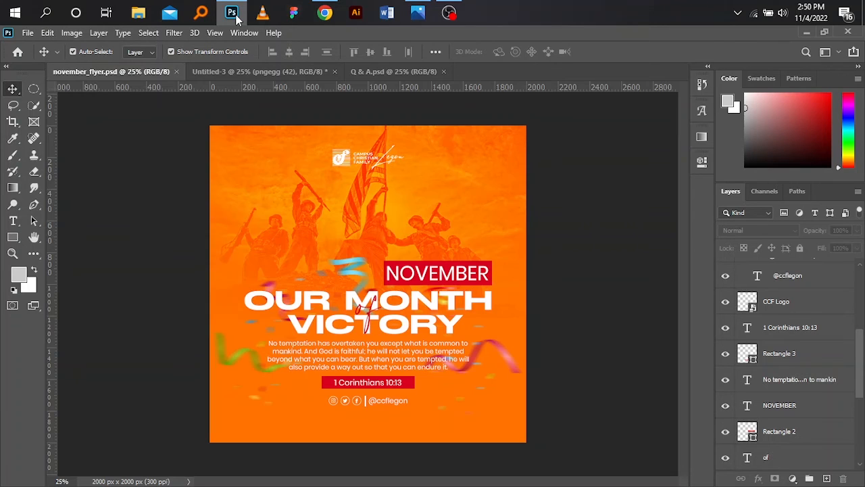
click(236, 15)
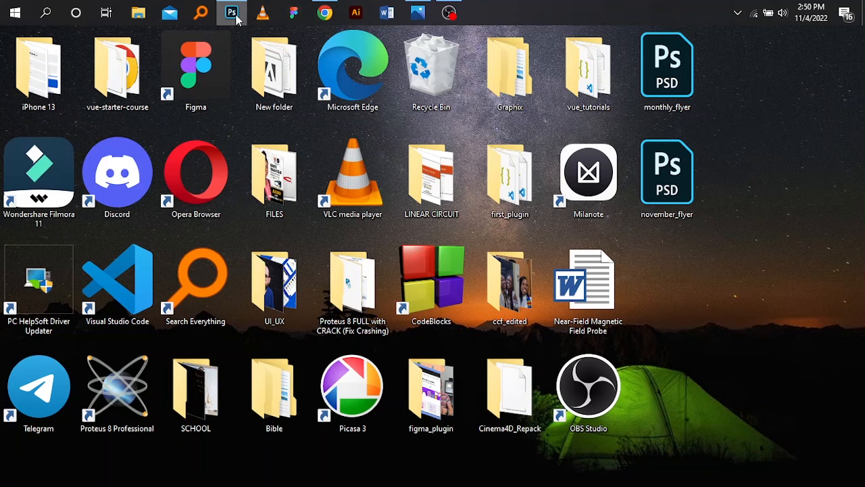
click(236, 16)
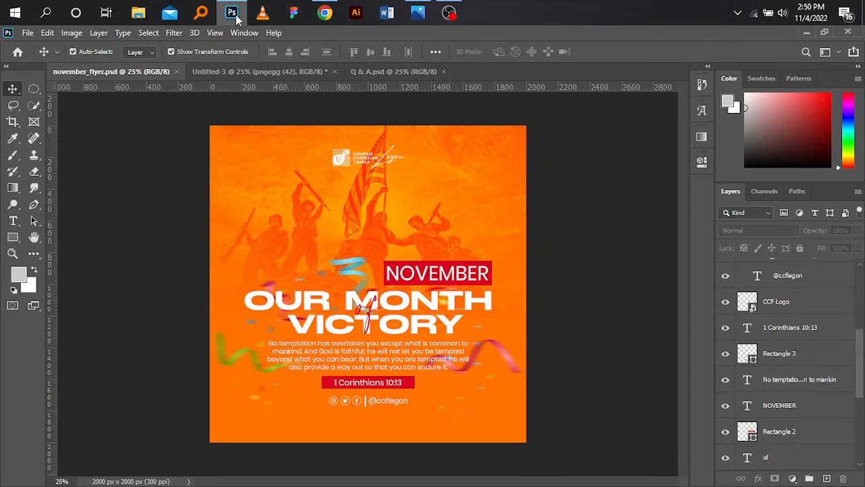
Step: Export the flyer again as a quick PNG to the Desktop under the name november_flyer
click(29, 32)
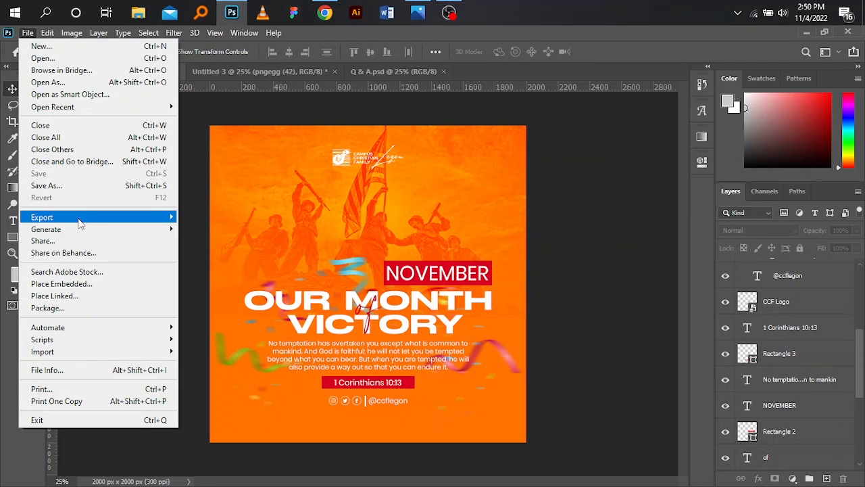
mouse_move(79, 223)
click(201, 217)
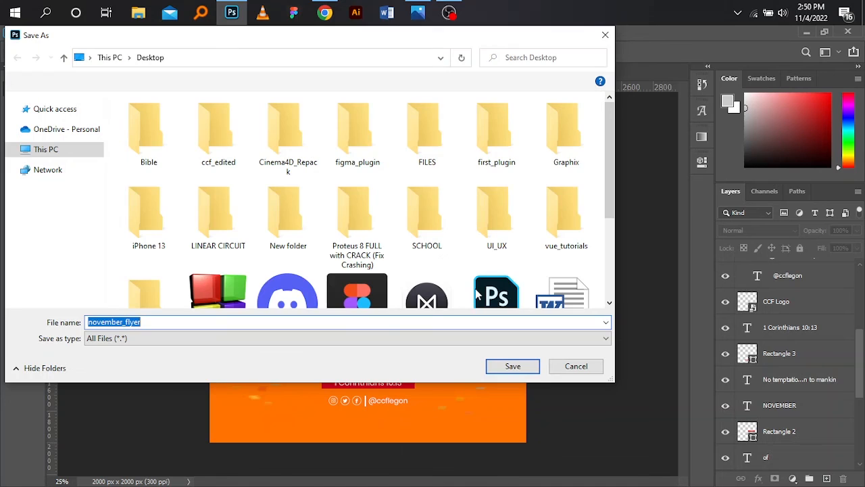
click(507, 367)
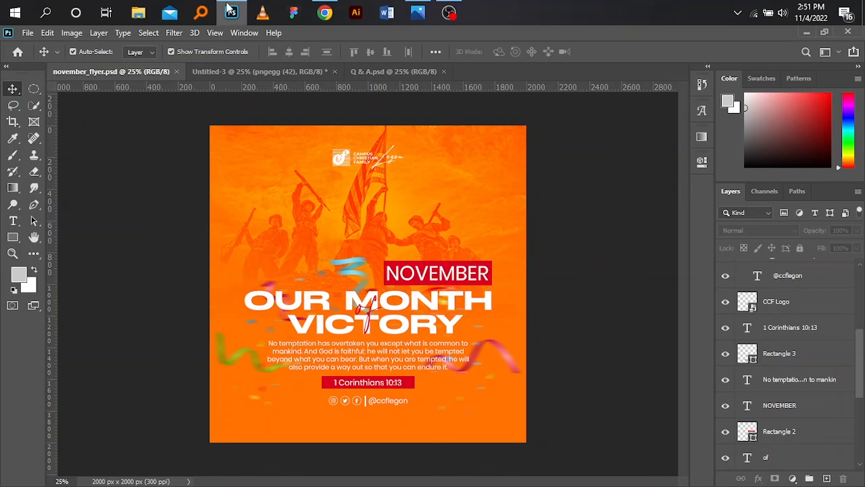
Step: Check the exported PNG's thumbnail on the refreshed Windows desktop, then switch back to Photoshop
click(230, 11)
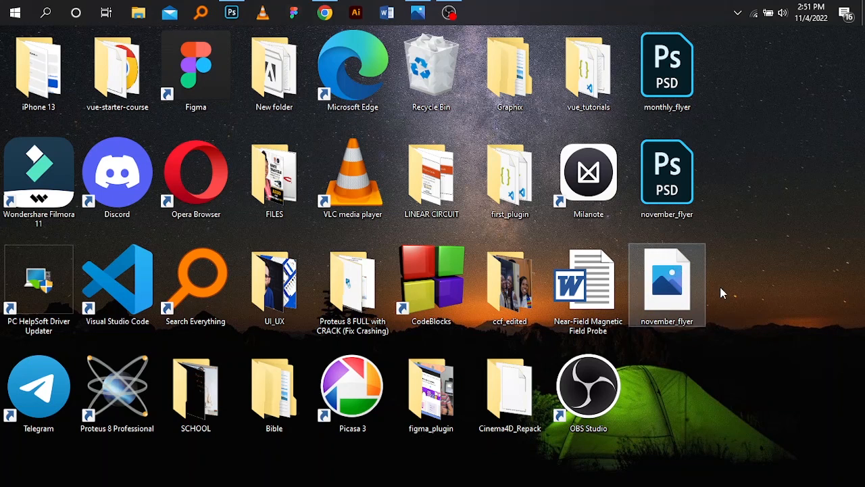
click(769, 344)
right_click(768, 343)
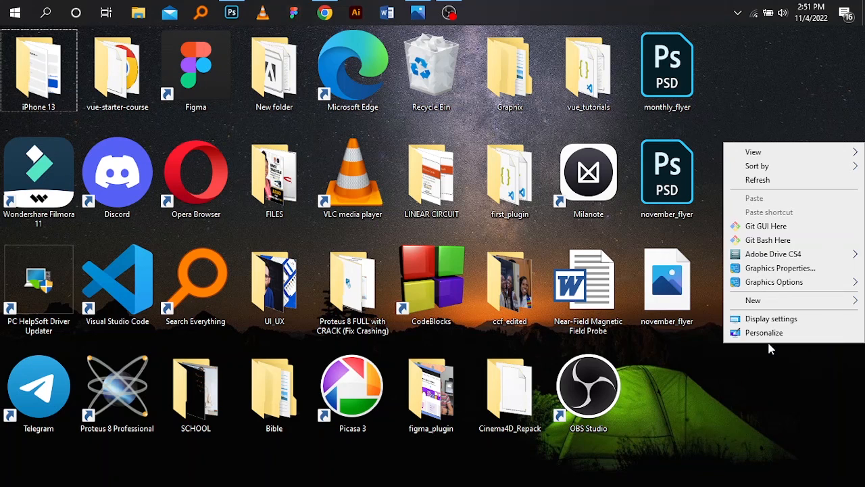
click(770, 181)
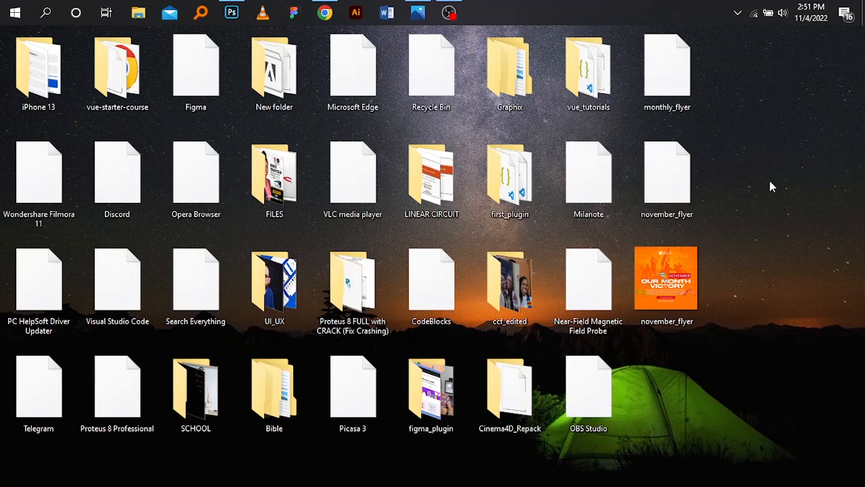
click(232, 13)
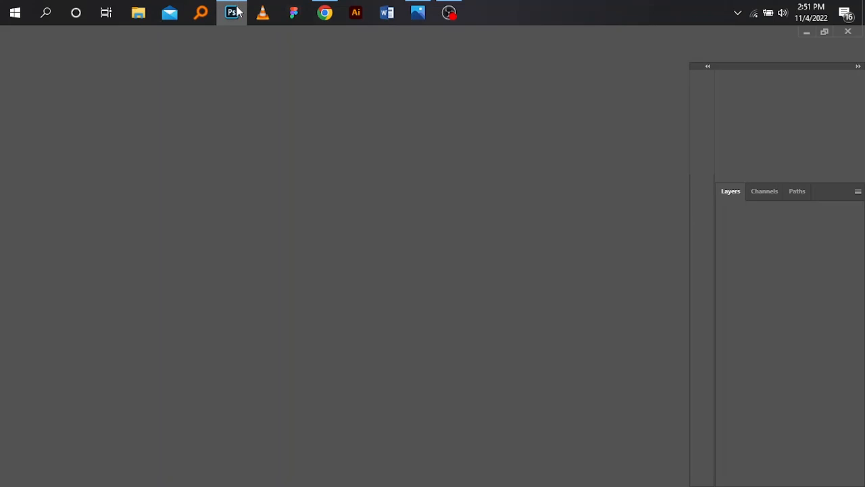